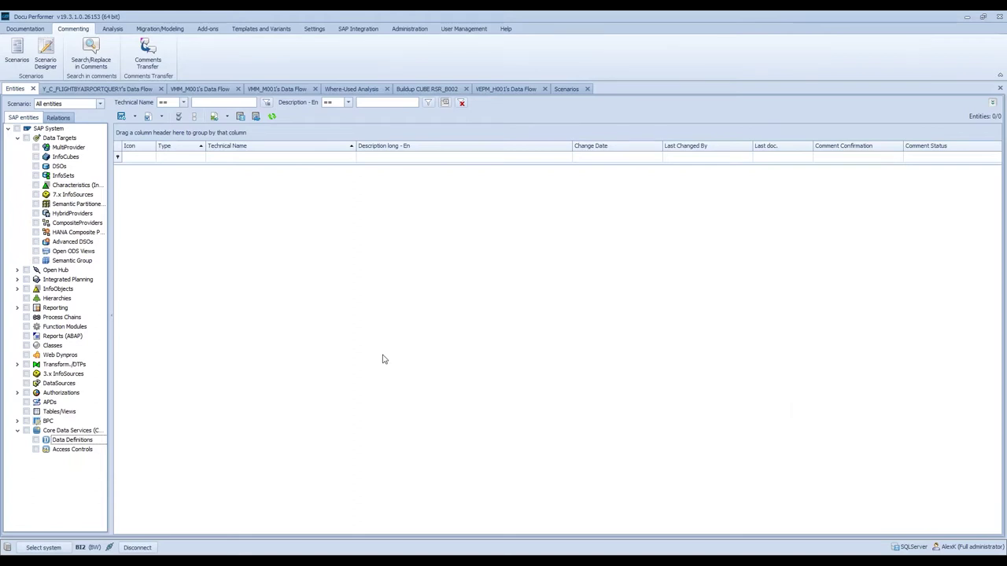
# - List the CDS data definitions, filter their technical names by Y_, and display the data flow of Y_C_FLIGHTBYAIRPORTQUERY
pyautogui.click(36, 440)
pyautogui.click(226, 156)
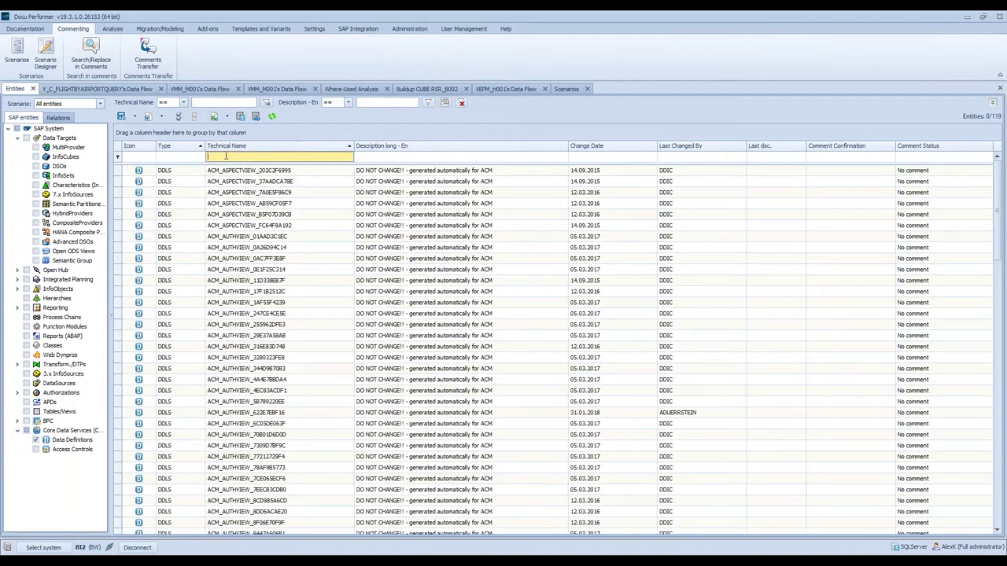
pyautogui.write('Y_')
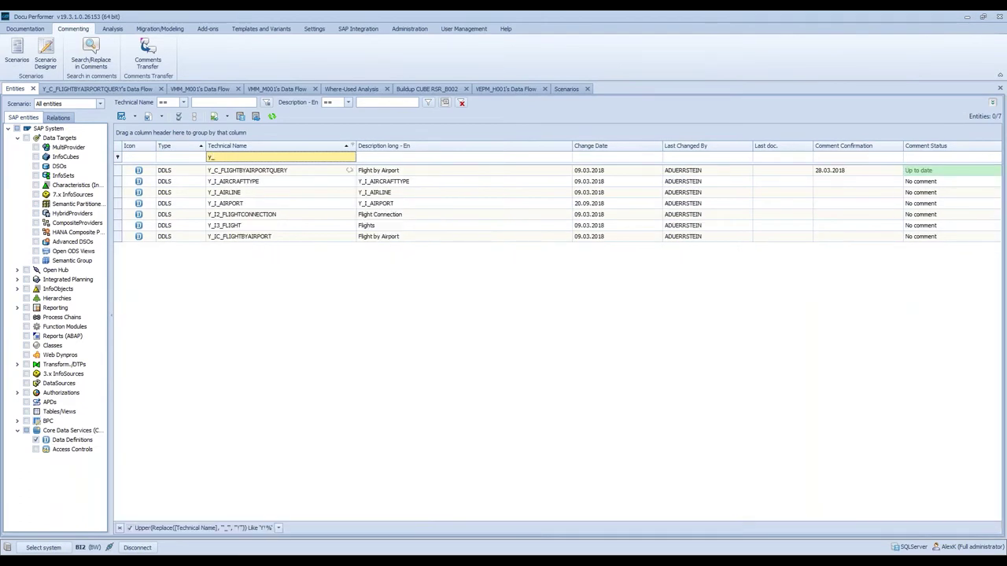
pyautogui.rightClick(282, 171)
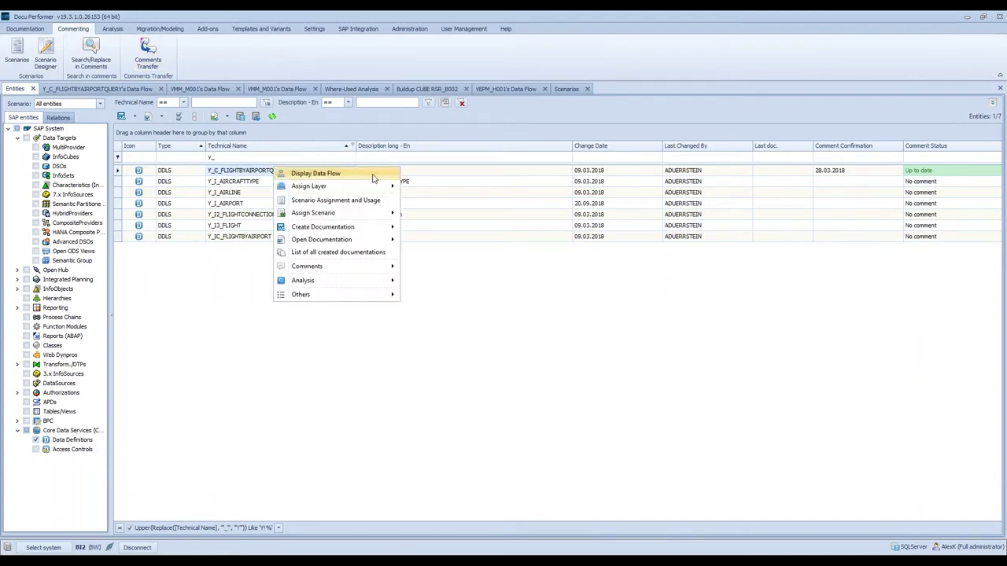
pyautogui.click(373, 178)
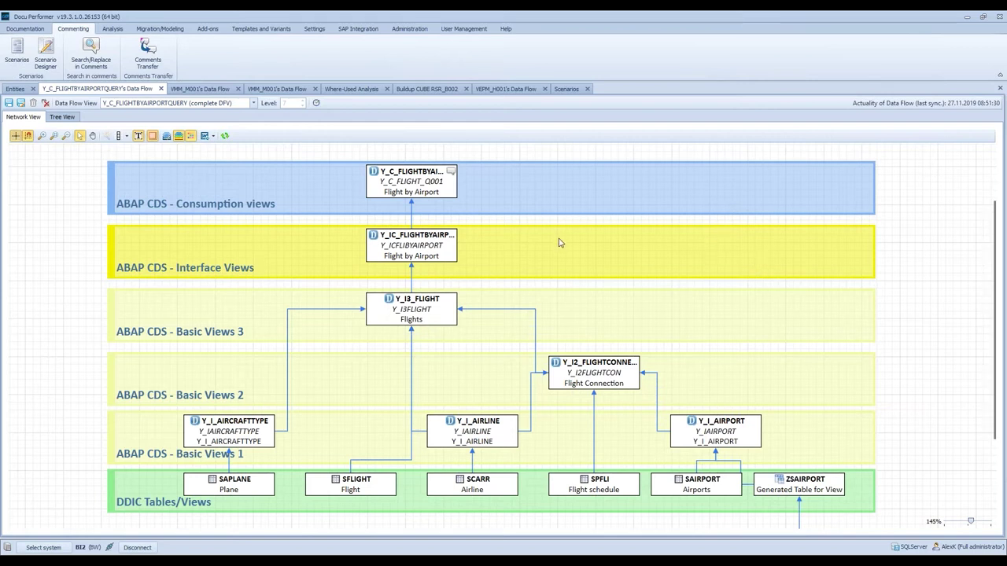
# - List the MultiProviders among the SAP entities and filter their technical names by vmm
pyautogui.click(14, 90)
pyautogui.click(35, 147)
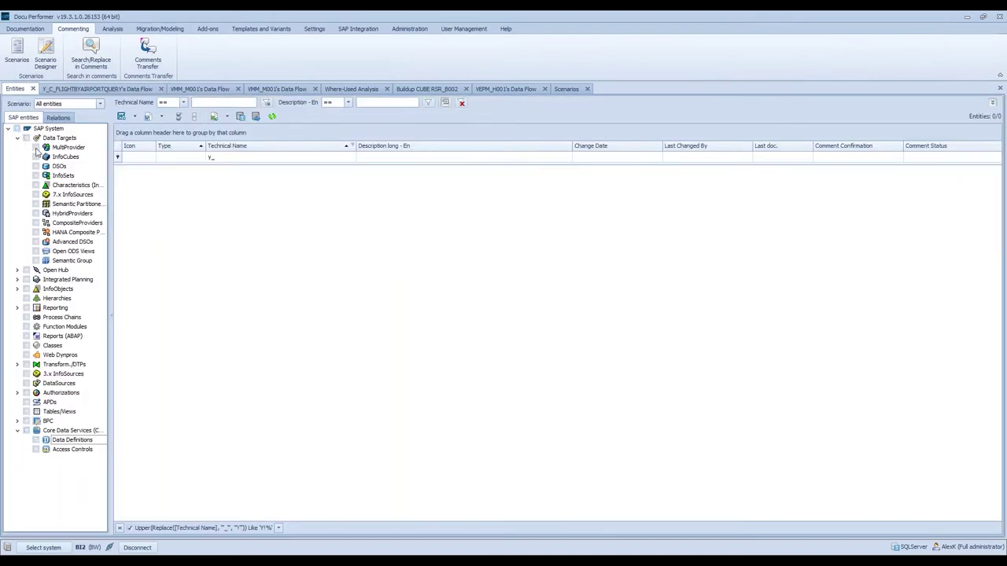
pyautogui.click(236, 158)
pyautogui.write('vmm')
pyautogui.press('Return')
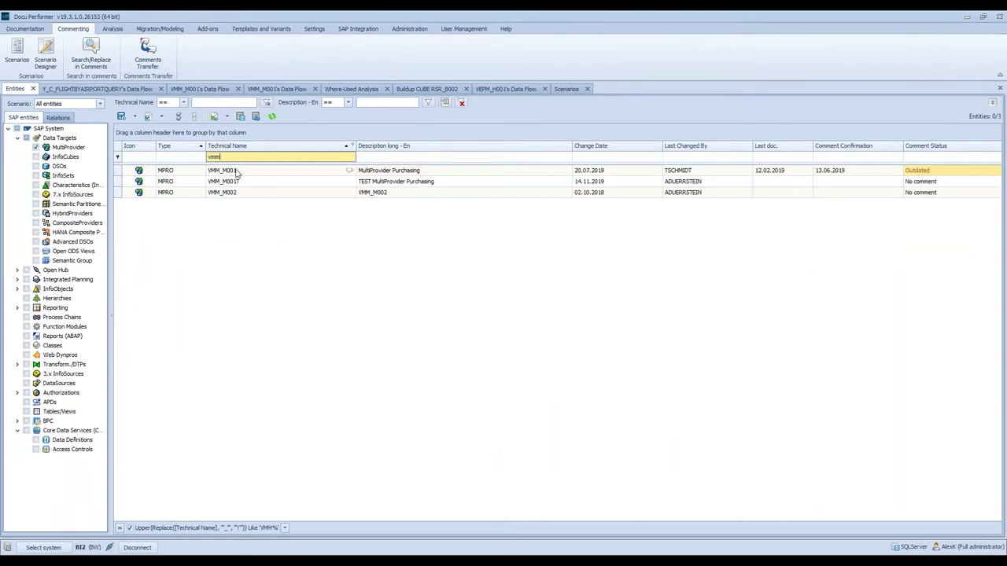
# - Review the data flow display options for MultiProvider VMM_M001, including the maximum level restriction, and dismiss them without applying
pyautogui.rightClick(235, 170)
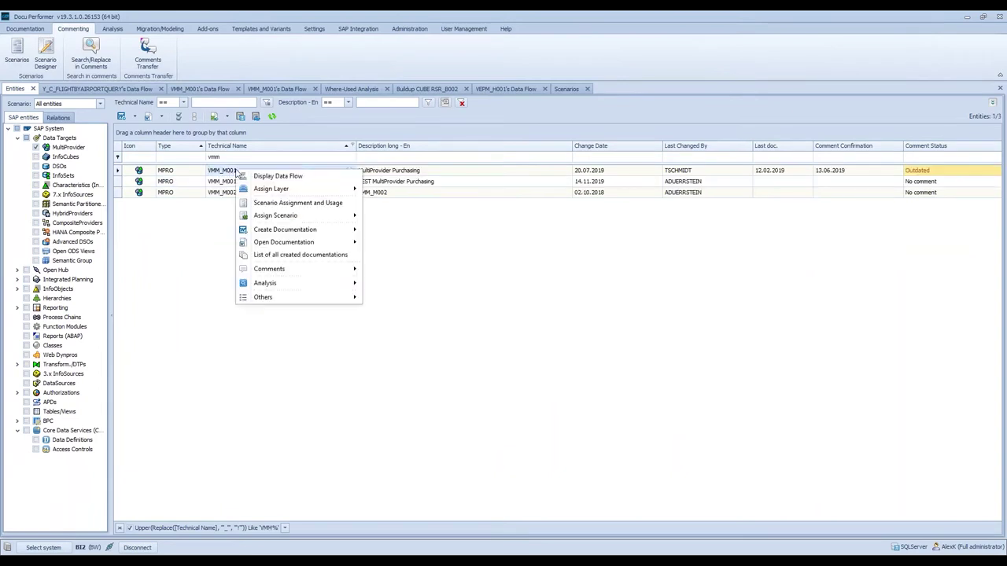
pyautogui.click(313, 178)
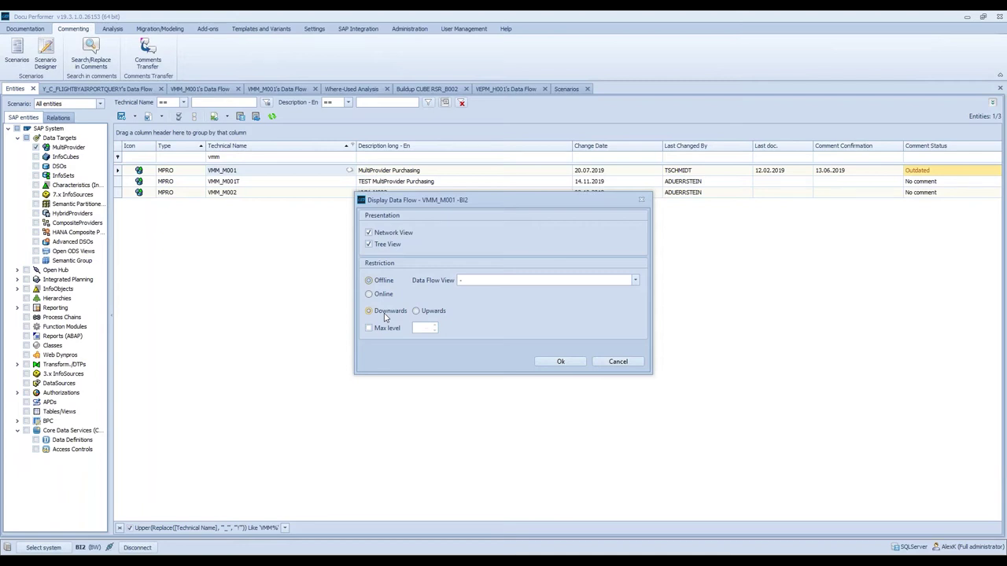
pyautogui.click(386, 330)
pyautogui.click(385, 331)
pyautogui.click(608, 362)
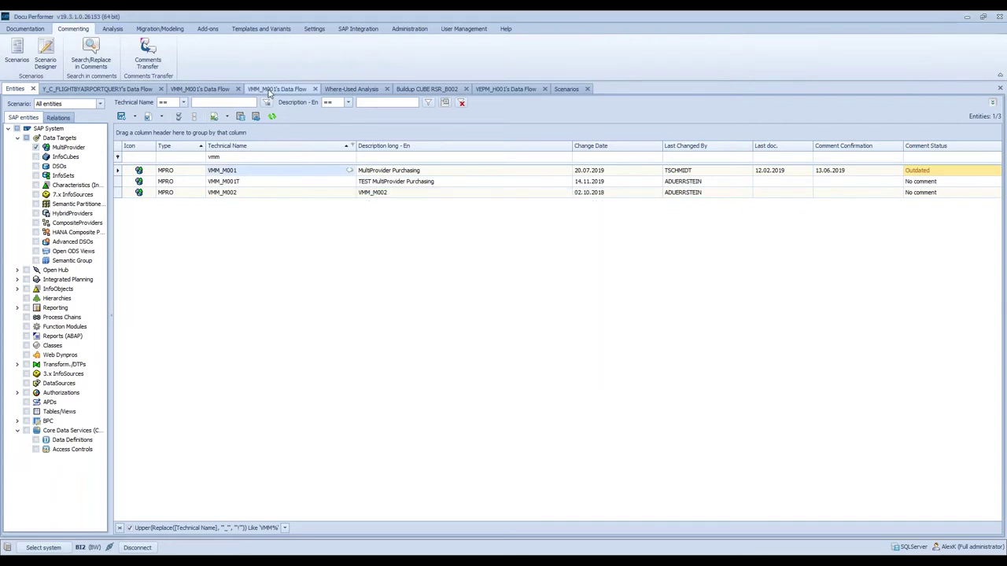
# - Highlight InfoCube RPU_B010 in the first VMM_M001 data flow, show its comment for reading, and close the comment
pyautogui.click(223, 90)
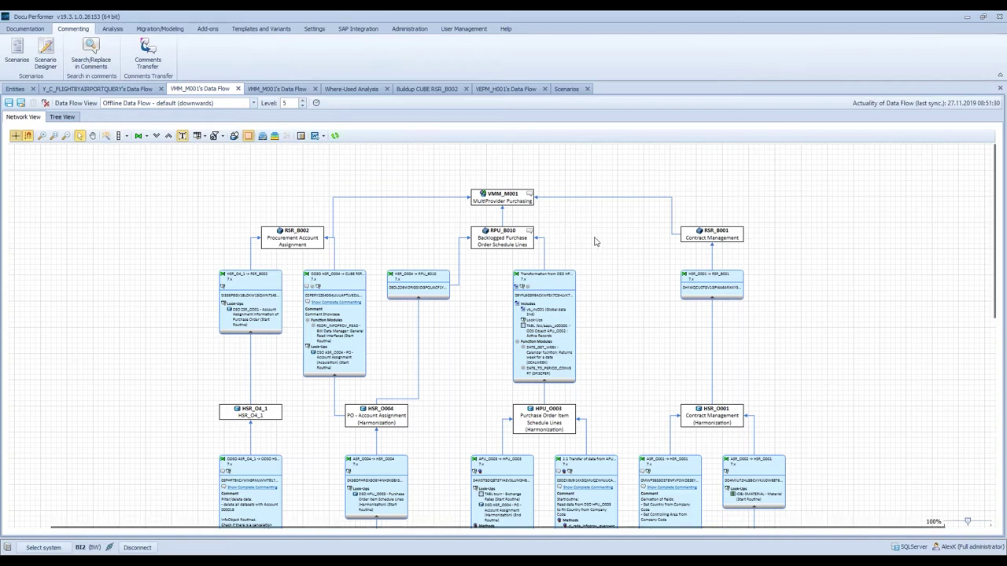
pyautogui.rightClick(507, 238)
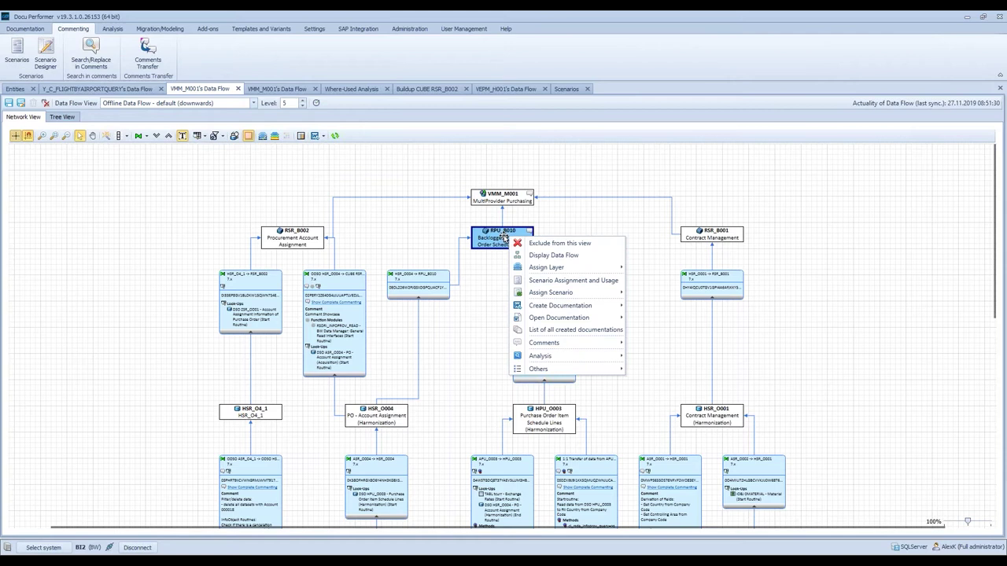
pyautogui.click(566, 236)
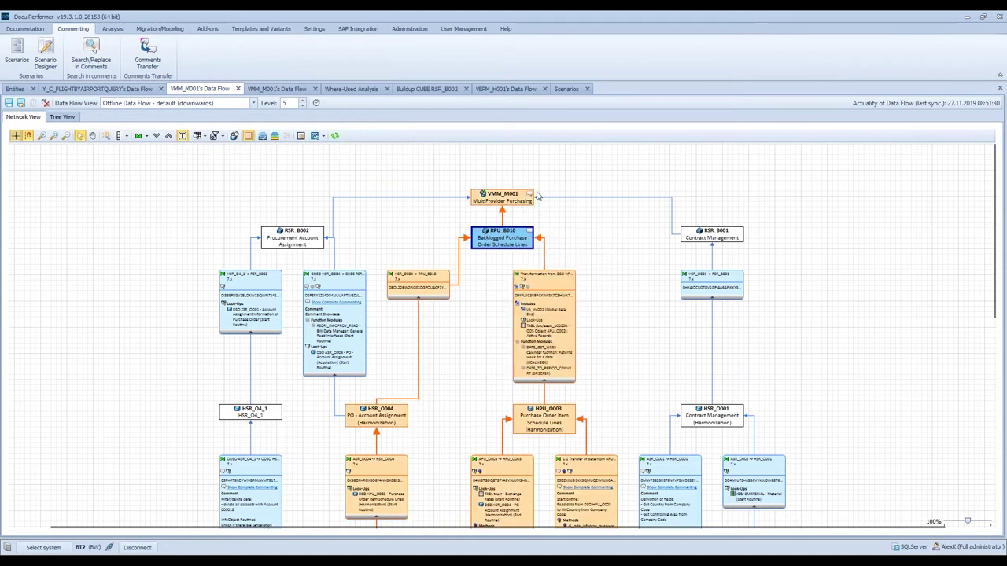
pyautogui.rightClick(510, 238)
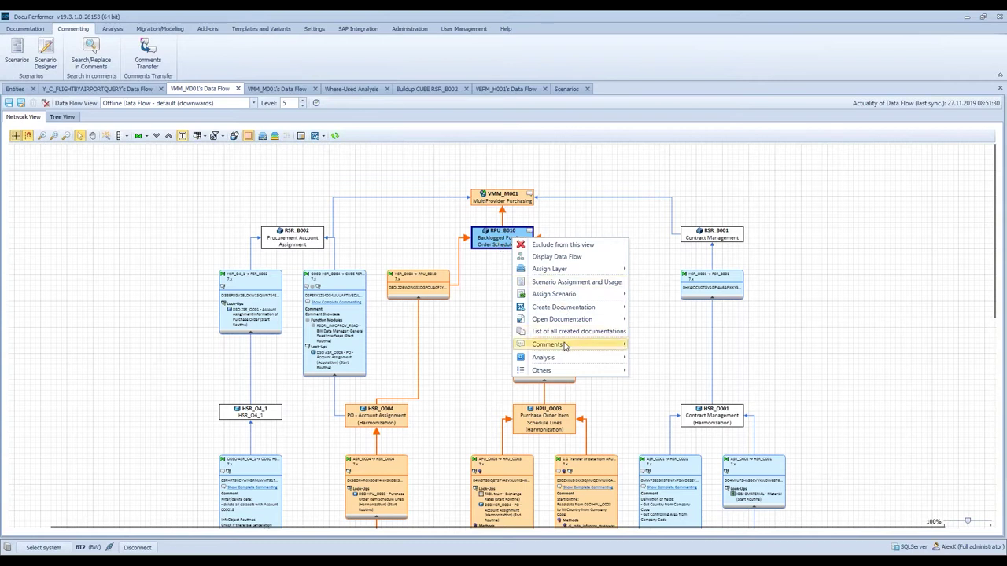
pyautogui.moveTo(551, 344)
pyautogui.click(641, 341)
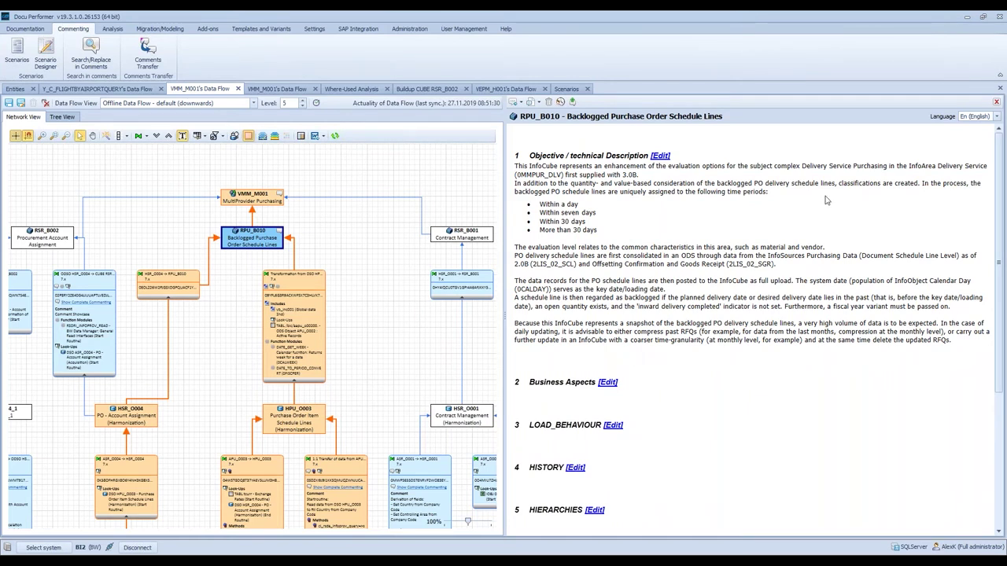
pyautogui.click(995, 102)
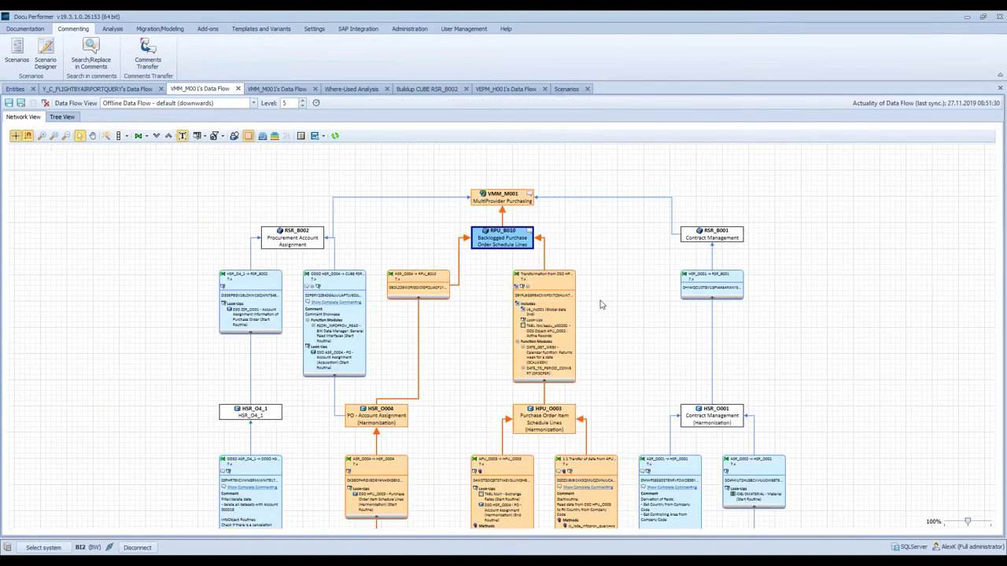
# - Show the comment sections of the transformation from DSO HPU_O003 to cube RPU_B010, and close them after viewing
pyautogui.scroll(-5, 477, 370)
pyautogui.scroll(-1, 468, 393)
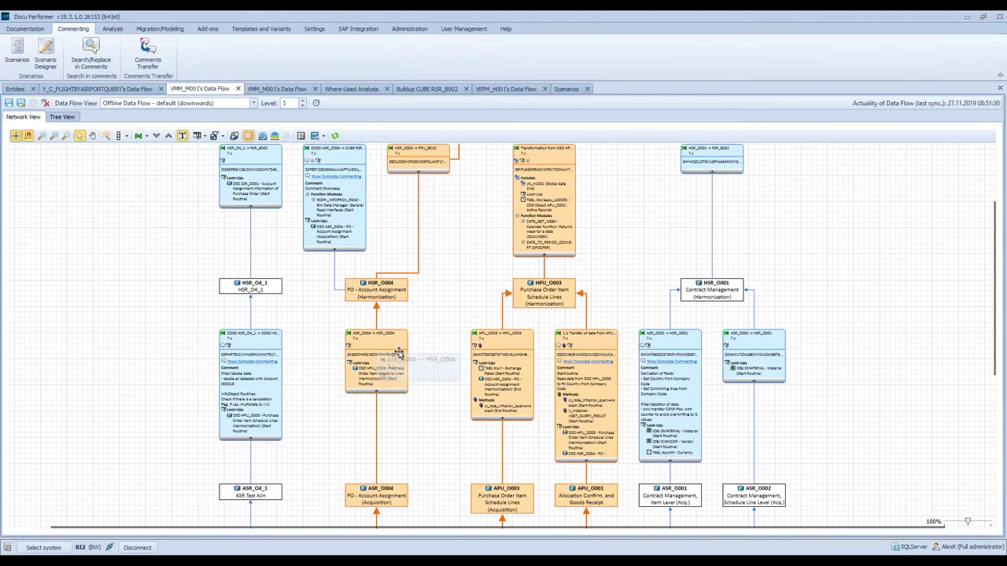
pyautogui.scroll(4, 417, 331)
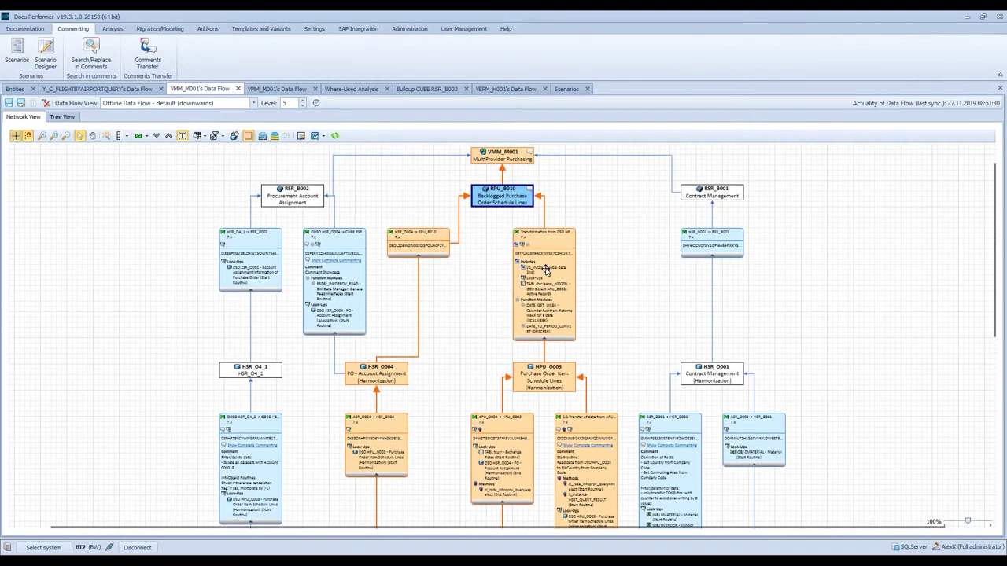
pyautogui.rightClick(546, 270)
pyautogui.moveTo(589, 352)
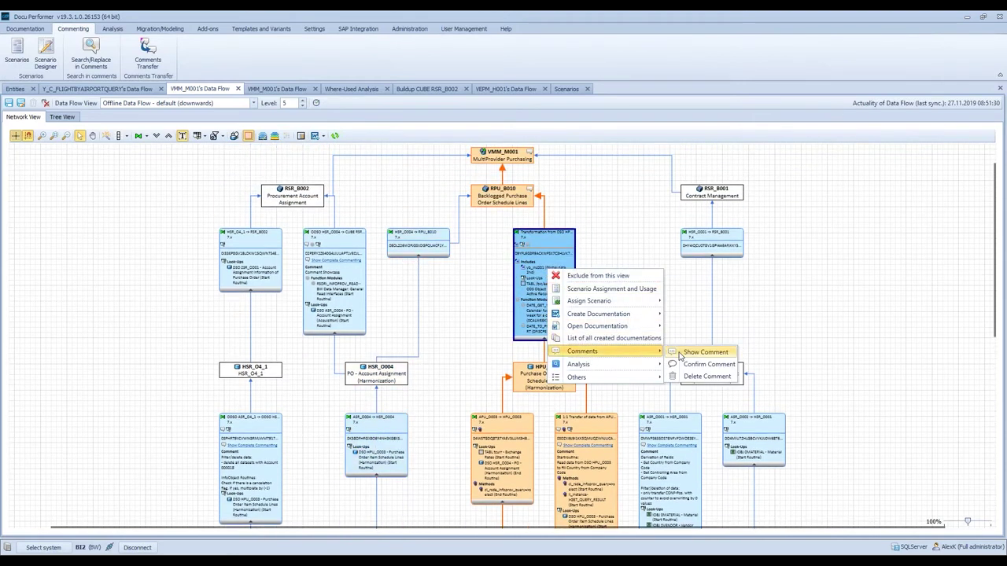
pyautogui.click(696, 354)
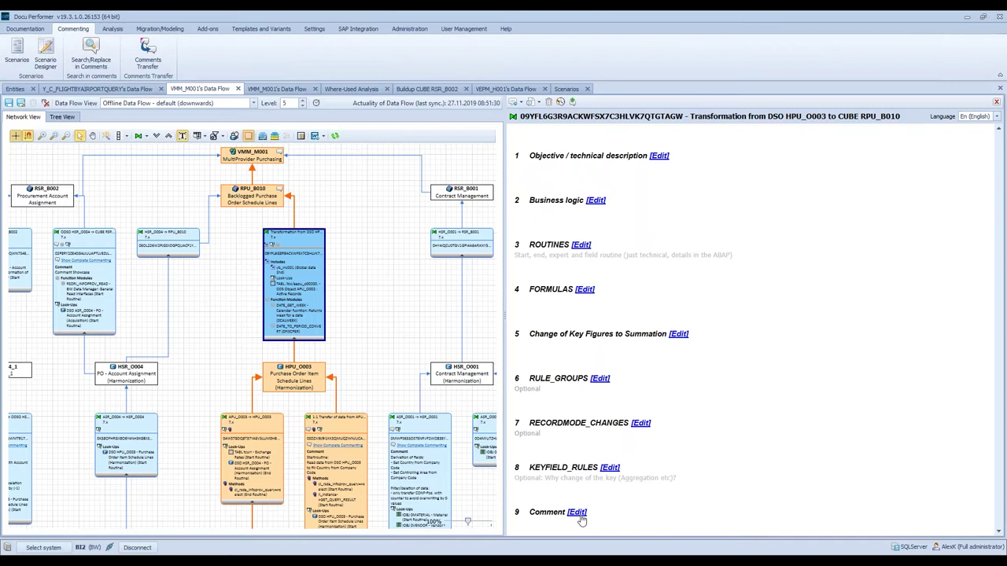
pyautogui.click(996, 102)
# - Examine the transformation comments displayed in the second VMM_M001 data flow
pyautogui.click(266, 92)
pyautogui.scroll(2, 425, 344)
pyautogui.scroll(-2, 425, 344)
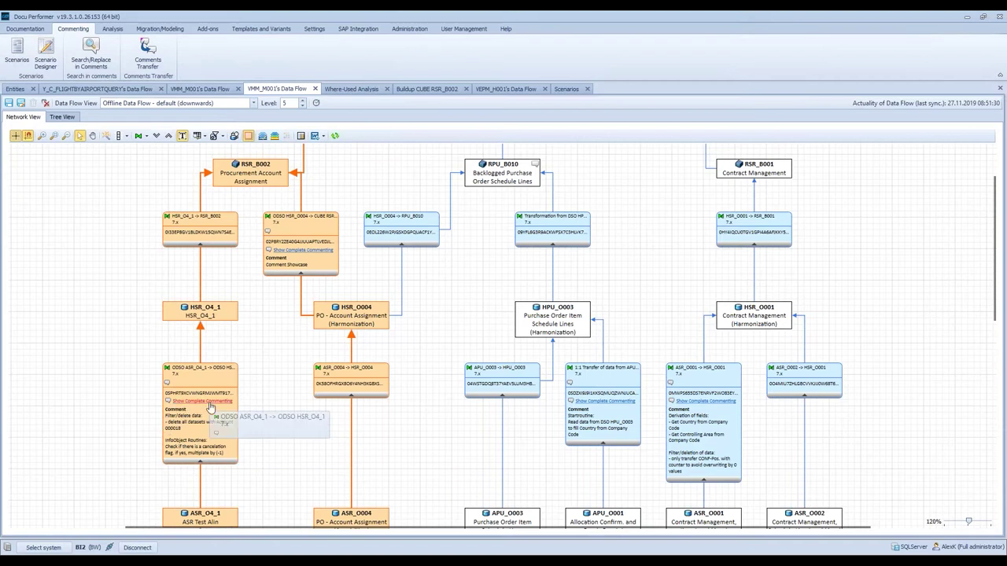
pyautogui.scroll(3, 301, 407)
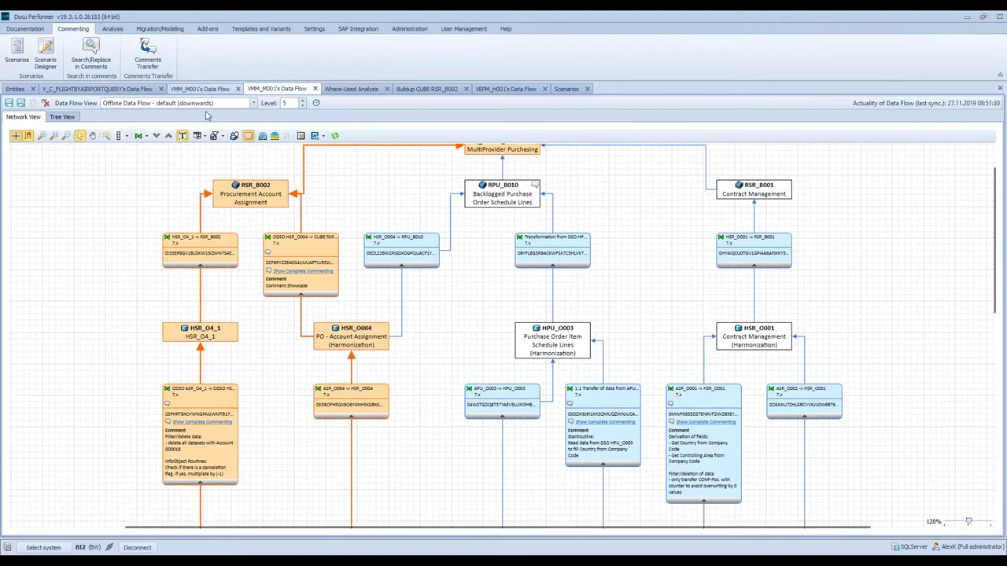
pyautogui.scroll(1, 230, 181)
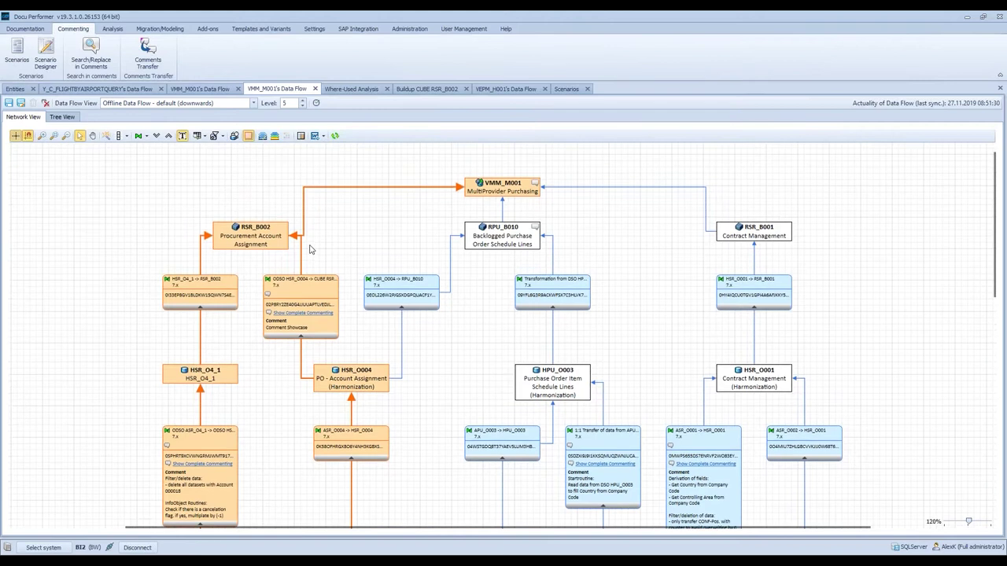
# - View the where-used analysis for InfoCube RSR_B002, covering its usage in BW objects and its nested usage in process chains
pyautogui.rightClick(269, 227)
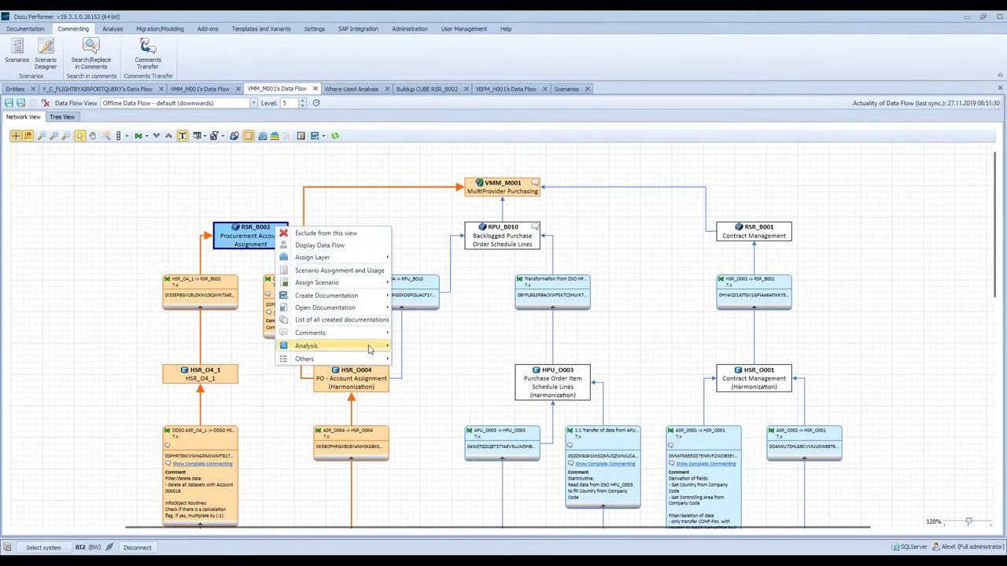
pyautogui.moveTo(369, 348)
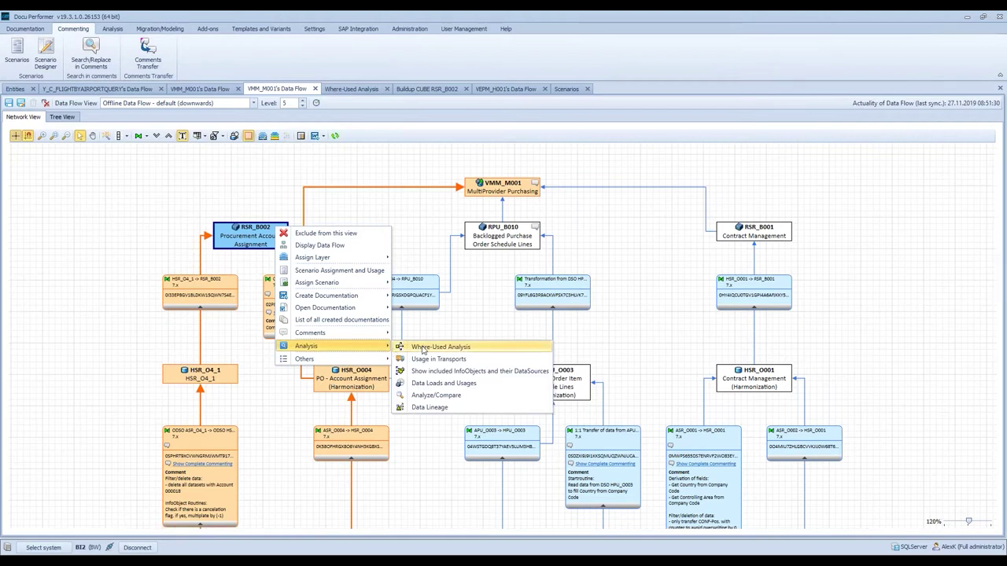
pyautogui.click(352, 89)
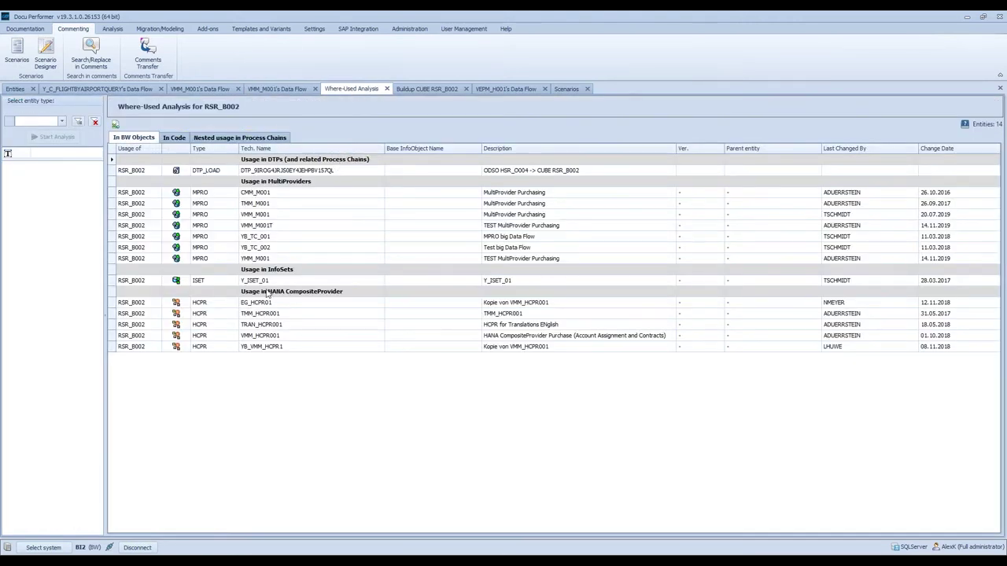
pyautogui.click(240, 138)
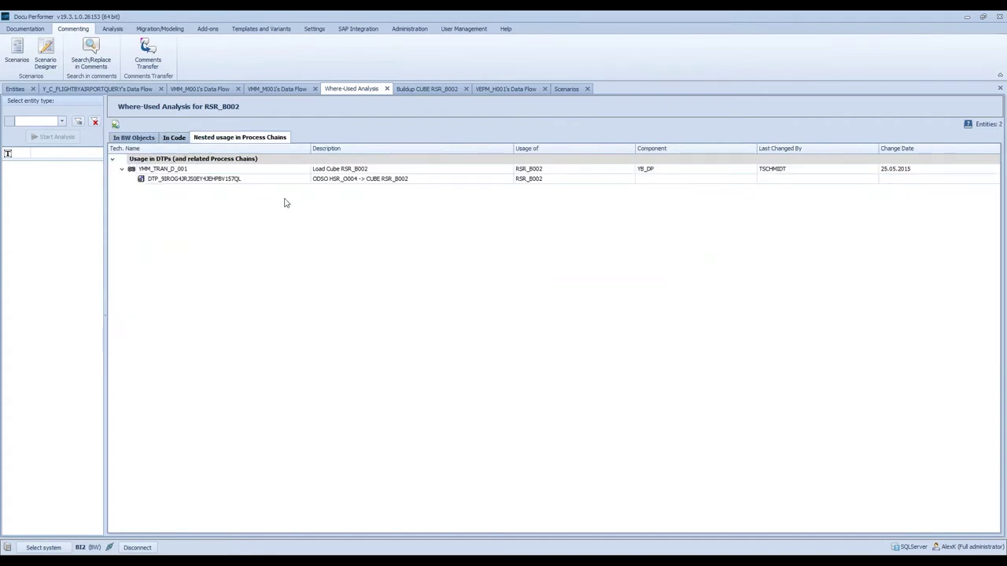
# - Open the InfoCube buildup analysis for RSR_B002, the Procurement Account Assignment cube in the first VMM_M001 data flow
pyautogui.click(425, 91)
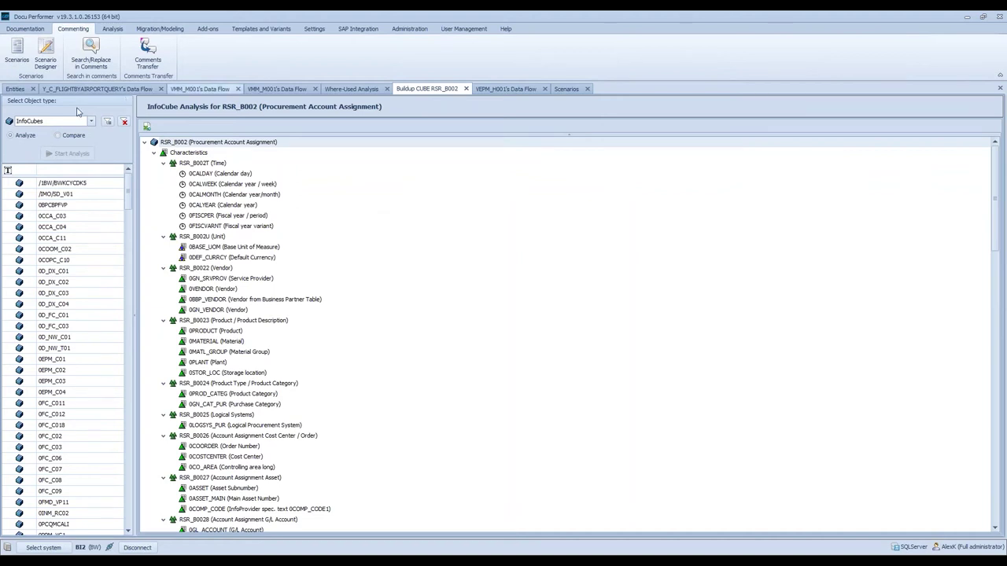
pyautogui.click(211, 92)
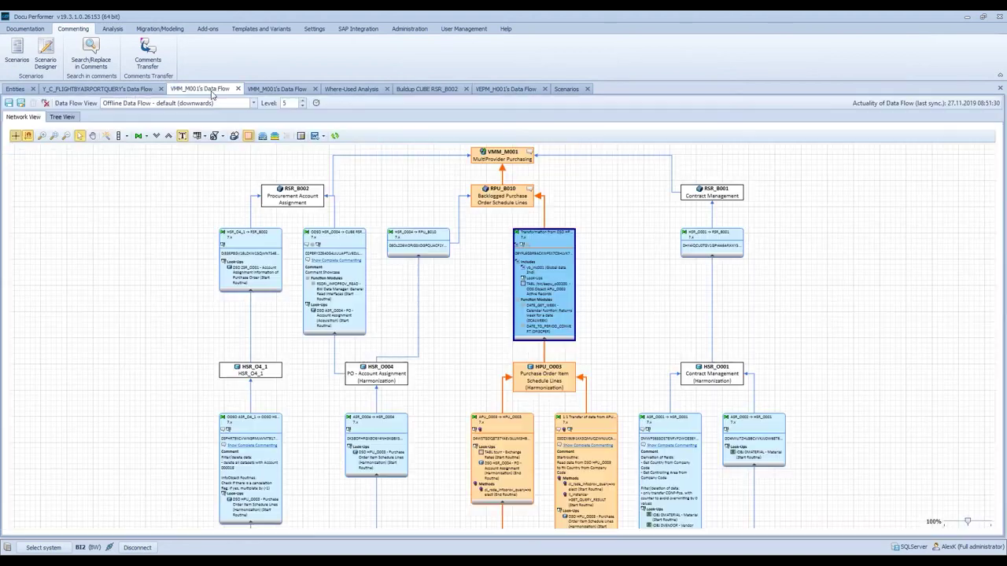
pyautogui.rightClick(276, 190)
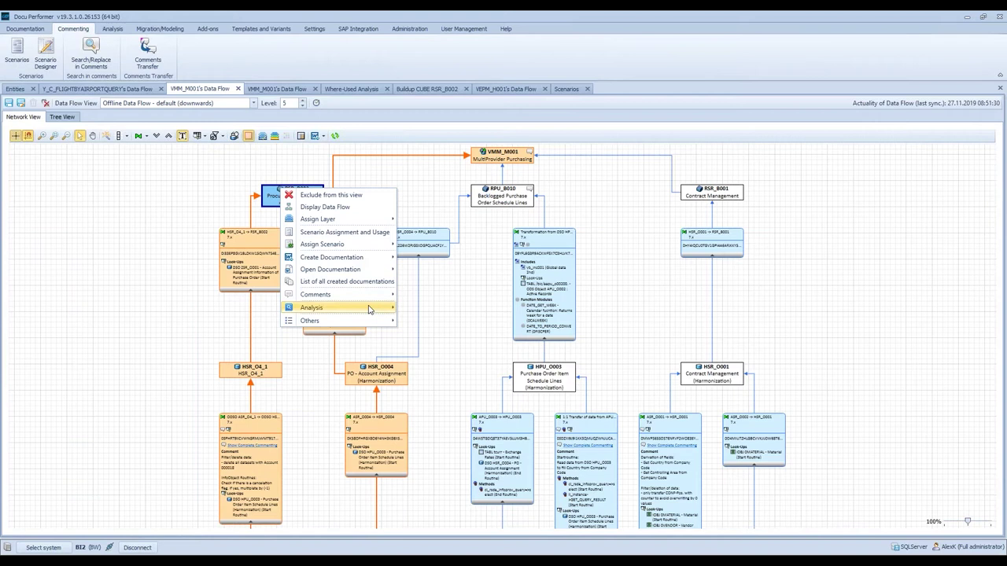
pyautogui.moveTo(370, 308)
pyautogui.press('Return')
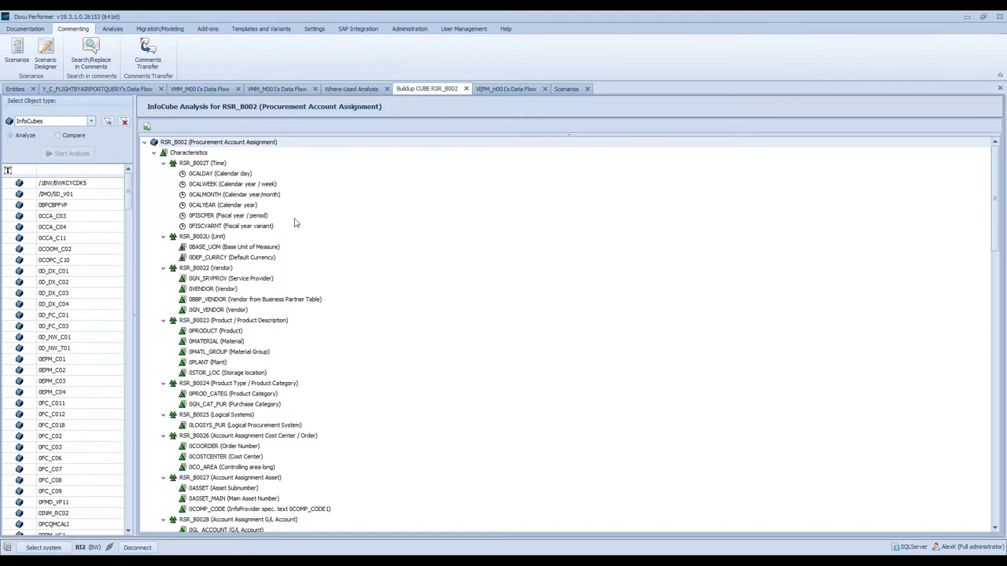
# - Examine the characteristics, key figures, navigation attributes and DTPs in the RSR_B002 buildup, and return to the first VMM_M001 data flow
pyautogui.scroll(-2, 409, 318)
pyautogui.scroll(-11, 409, 319)
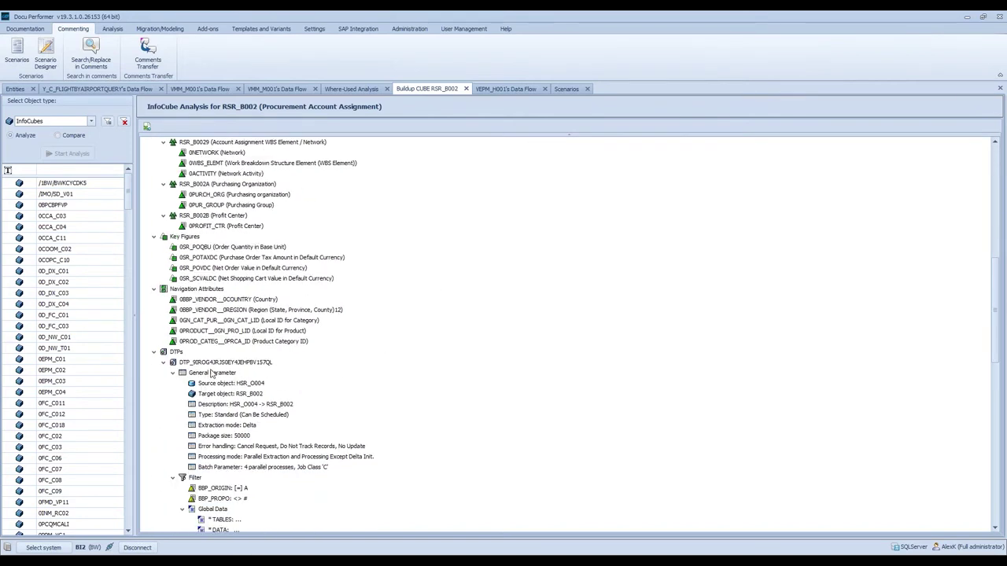
pyautogui.scroll(-6, 385, 393)
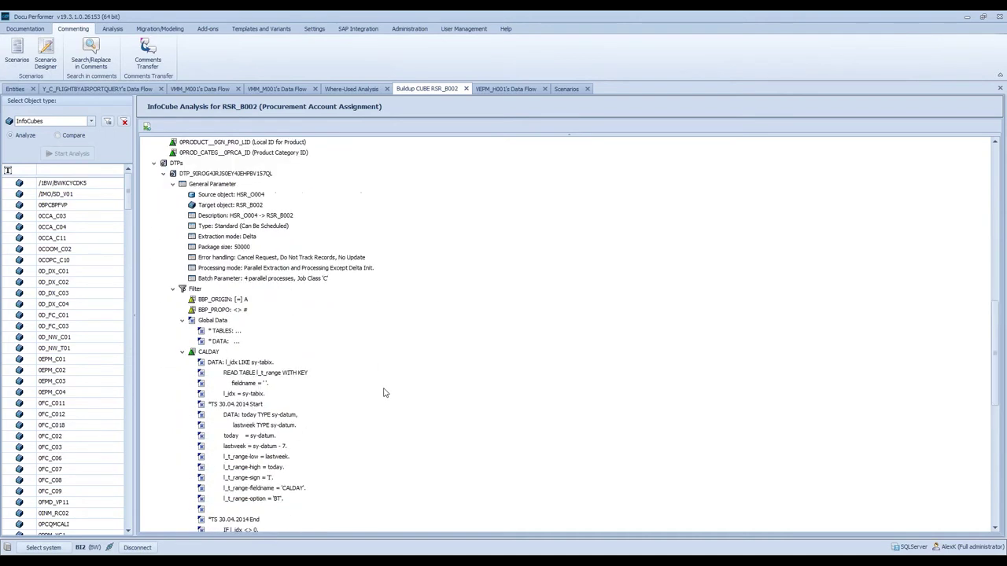
pyautogui.scroll(9, 384, 393)
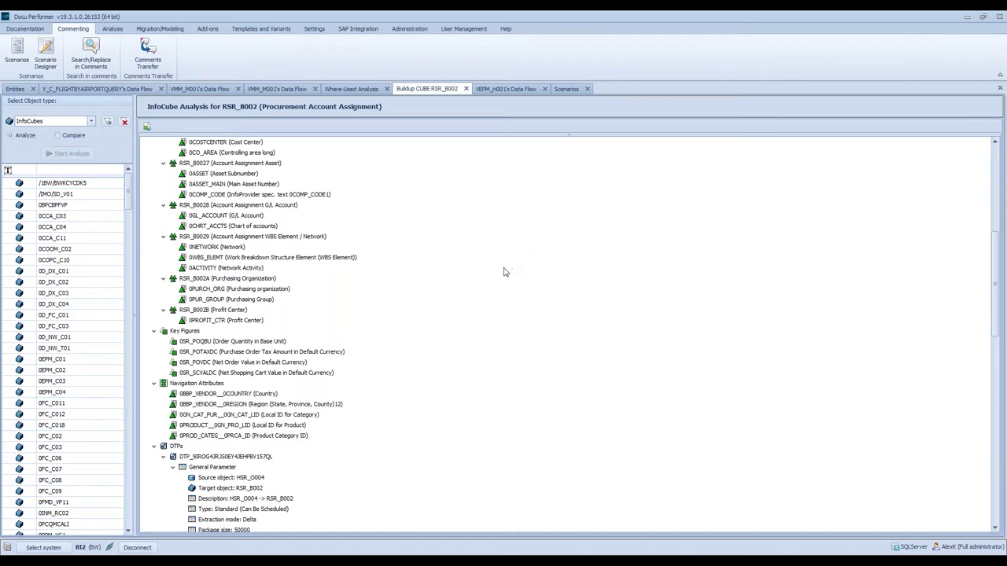
pyautogui.click(273, 90)
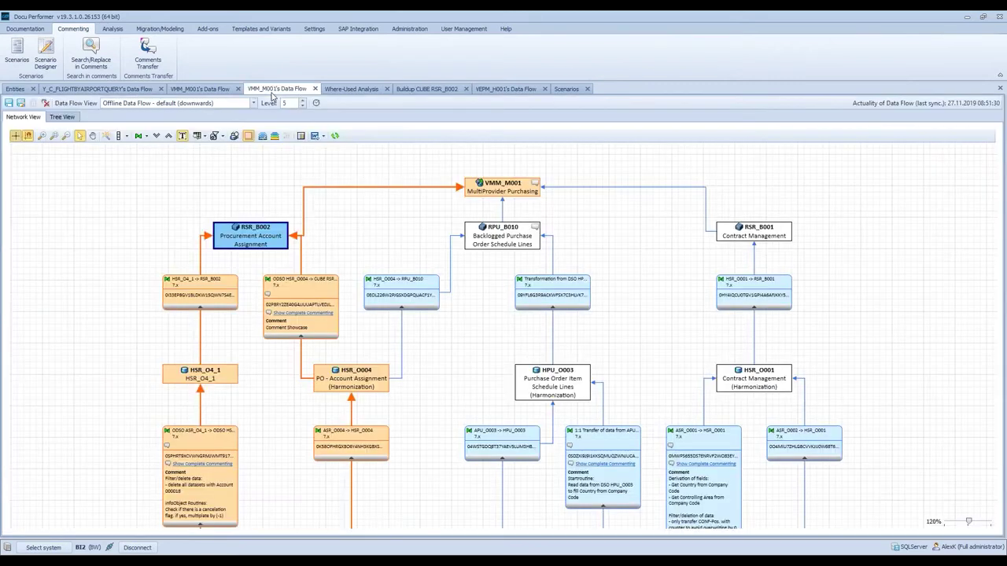
pyautogui.click(221, 92)
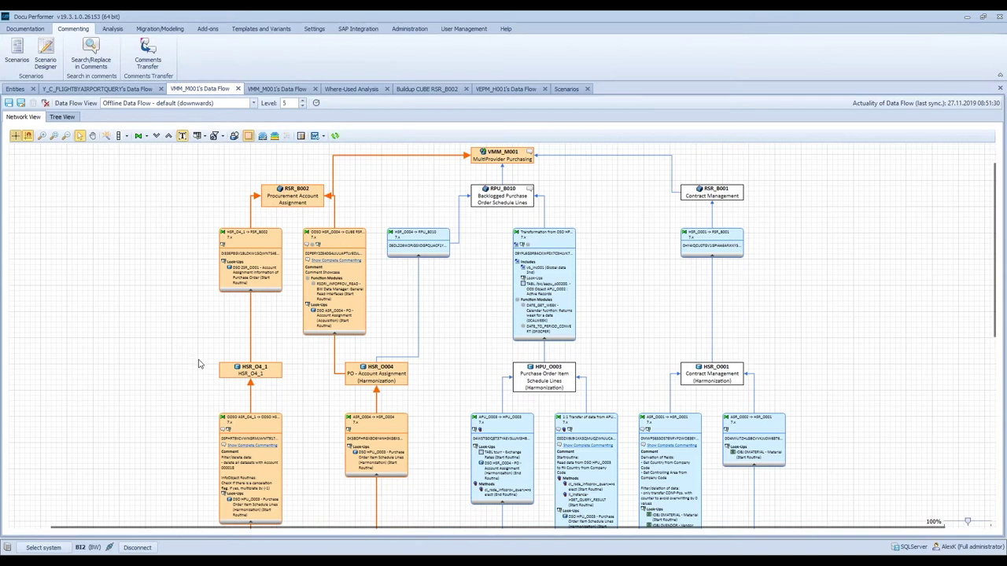
# - Examine the includes, look-ups, function modules and methods listed in the transformations of the VMM_M001 data flow
pyautogui.click(203, 137)
pyautogui.scroll(-1, 586, 337)
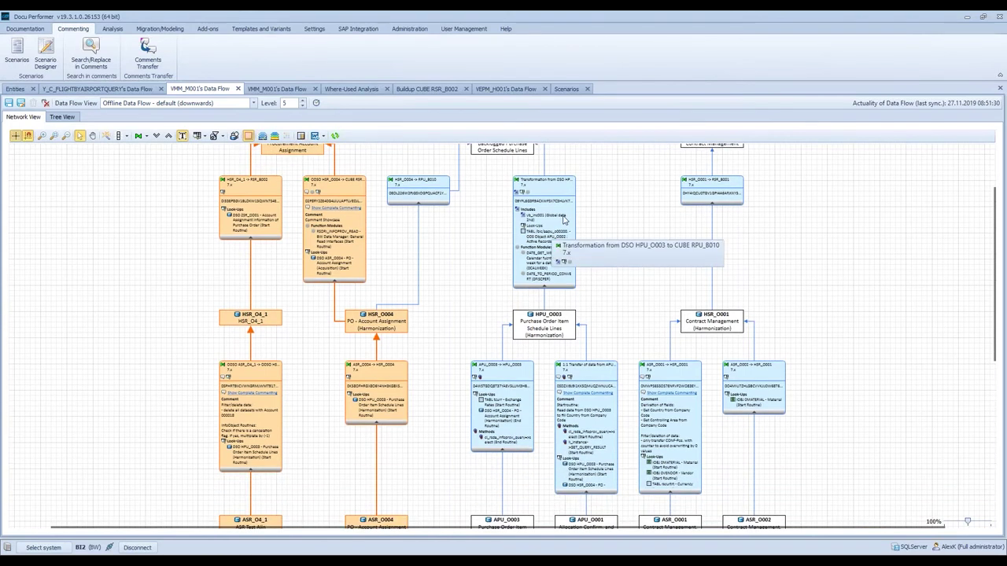
pyautogui.scroll(3, 563, 221)
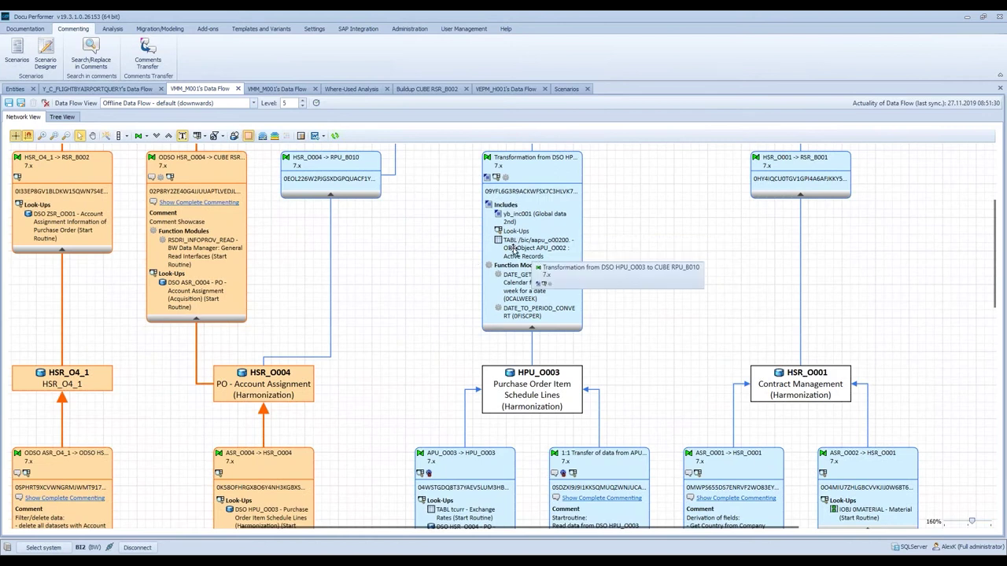
pyautogui.scroll(-3, 513, 257)
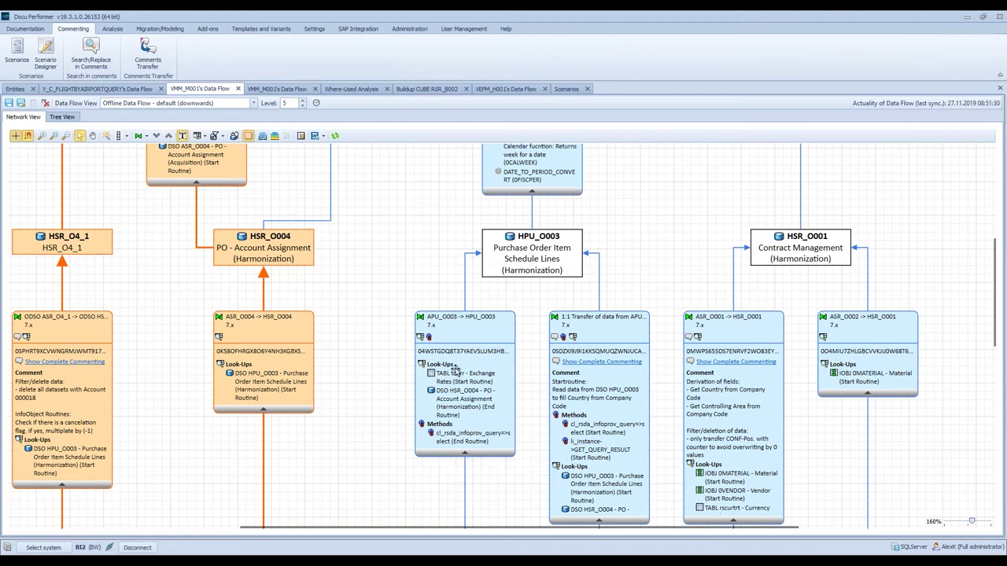
pyautogui.scroll(-5, 368, 343)
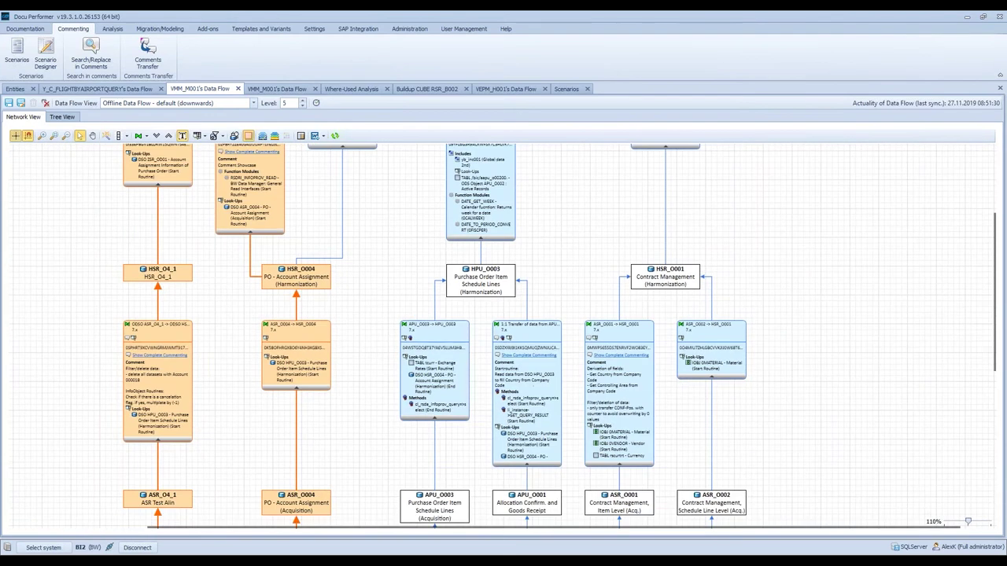
pyautogui.scroll(4, 329, 336)
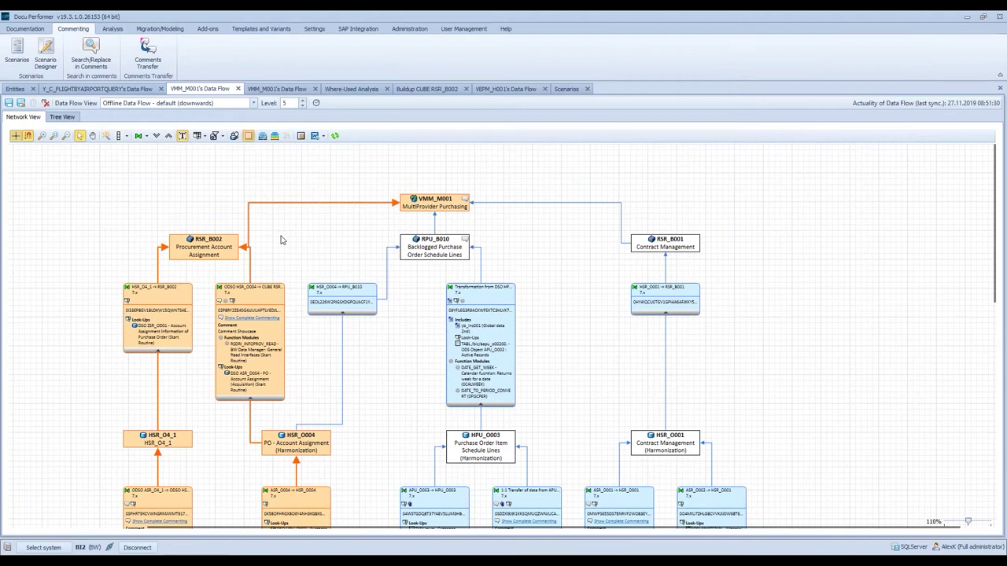
# - Run the DTP and InfoPackage analysis for the VMM_M001 data flow
pyautogui.click(223, 139)
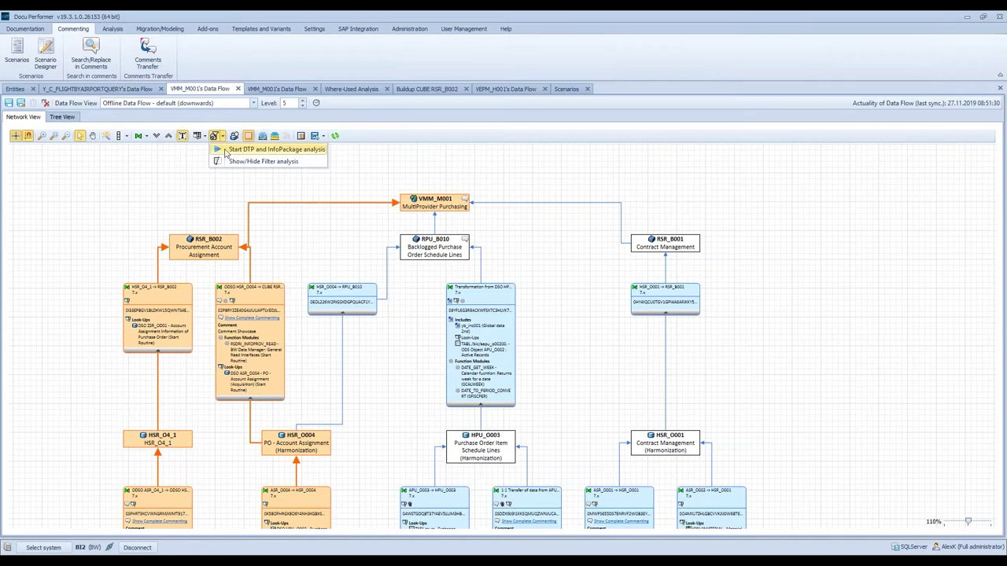
pyautogui.click(296, 152)
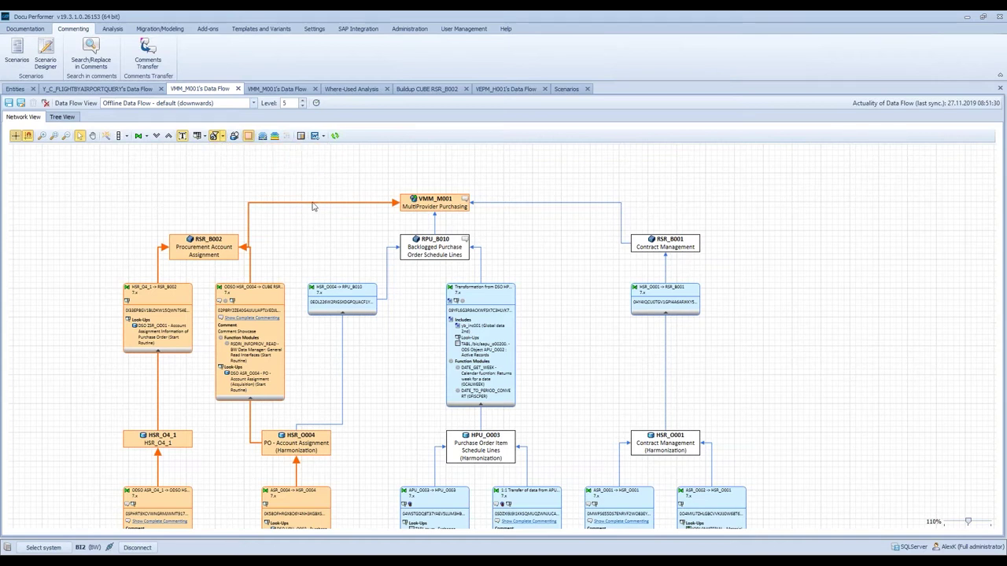
pyautogui.click(392, 257)
pyautogui.click(565, 329)
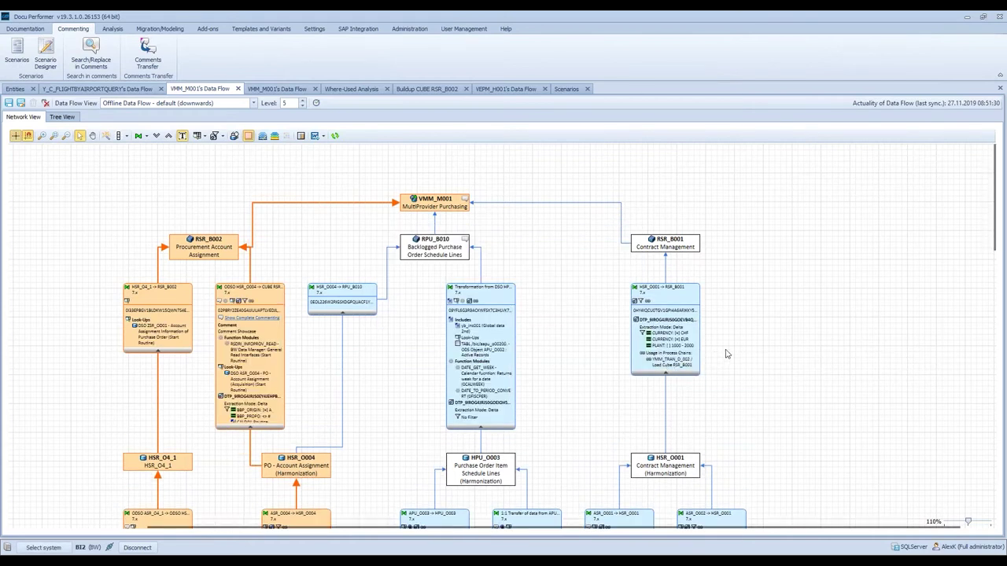
# - Examine the DTP extraction modes, filters and process chain usages shown in the transformations below RSR_B001, RPU_B010 and RSR_B002
pyautogui.scroll(4, 727, 354)
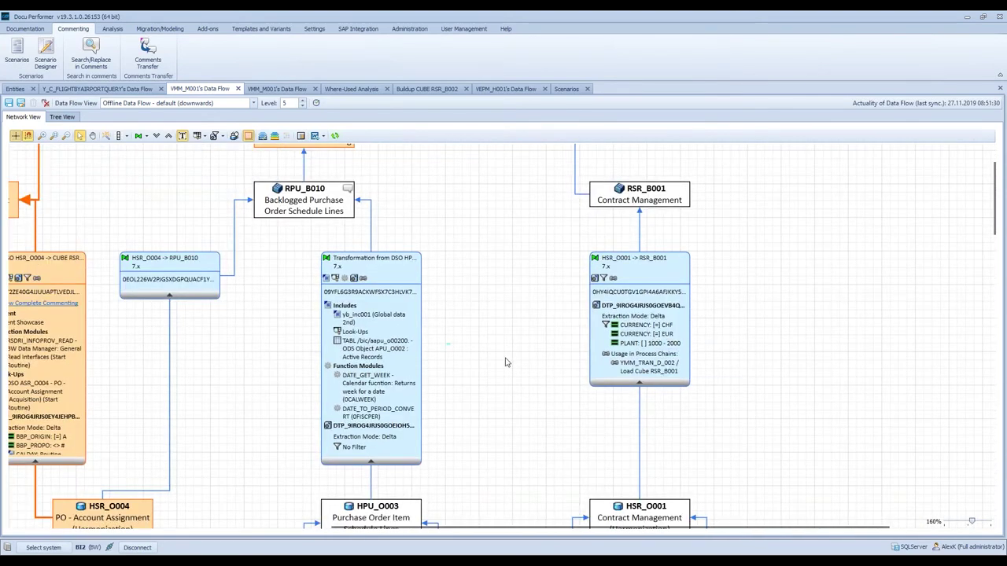
pyautogui.scroll(-1, 440, 331)
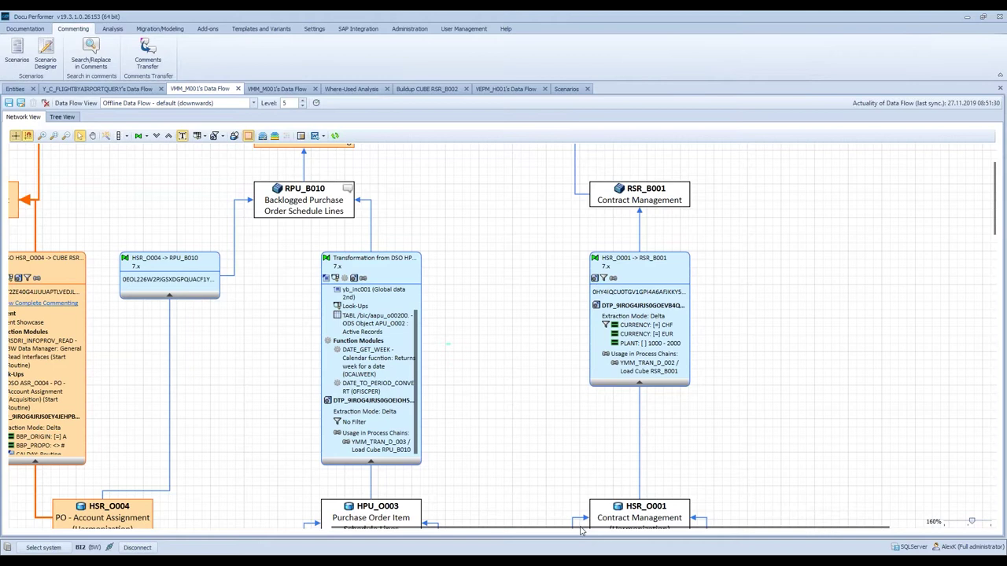
pyautogui.moveTo(580, 532); pyautogui.dragTo(438, 532)
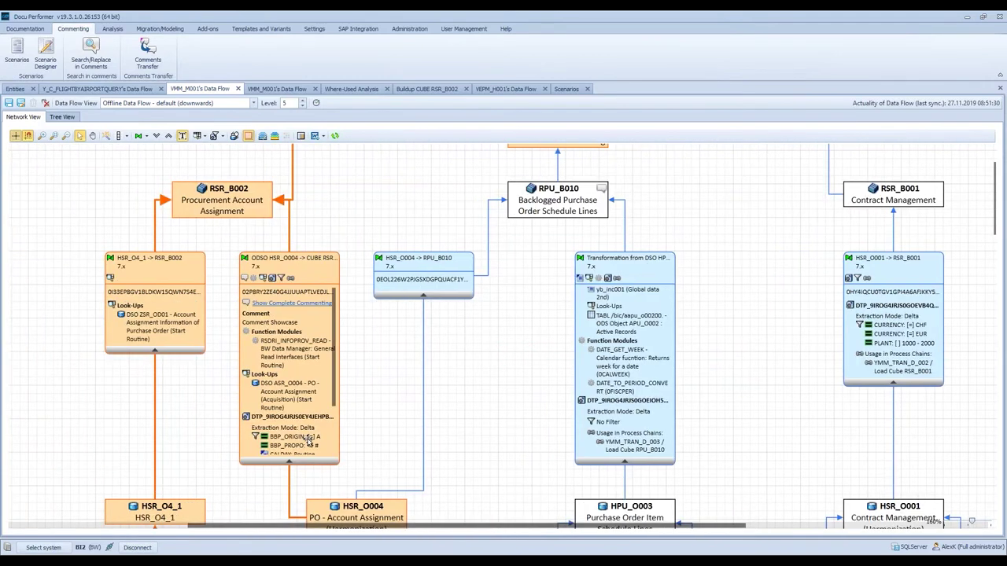
pyautogui.scroll(-3, 307, 436)
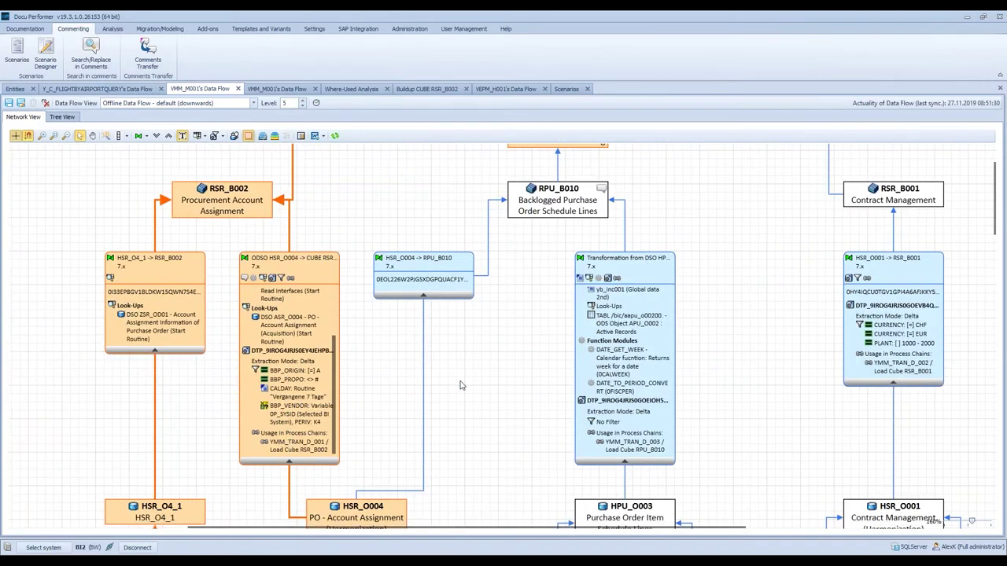
pyautogui.scroll(-1, 291, 417)
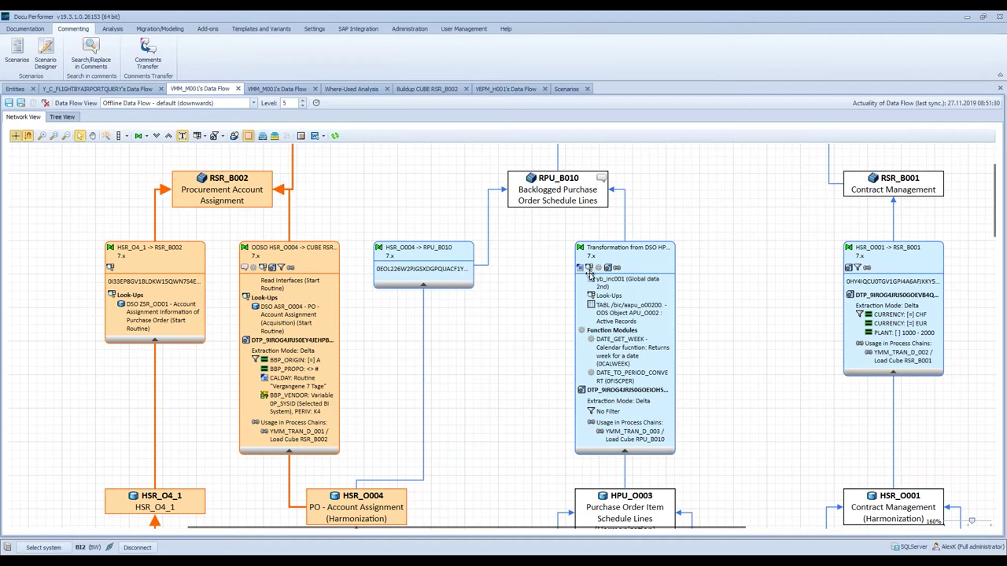
pyautogui.scroll(-1, 595, 267)
pyautogui.scroll(-5, 596, 284)
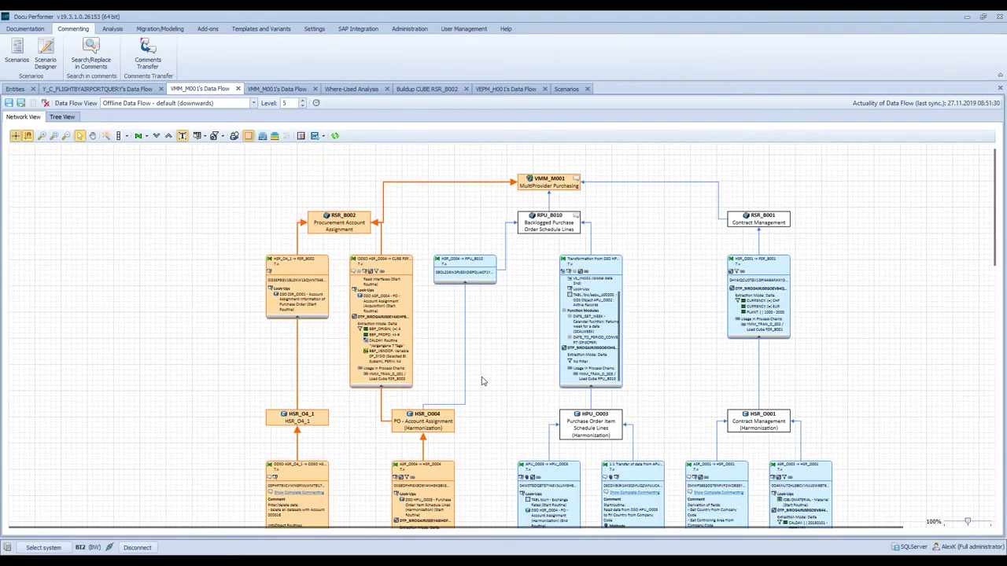
# - Arrange the VMM_M001 data flow by architecture layers and review the layers from Virtualization down to DataSources
pyautogui.click(274, 137)
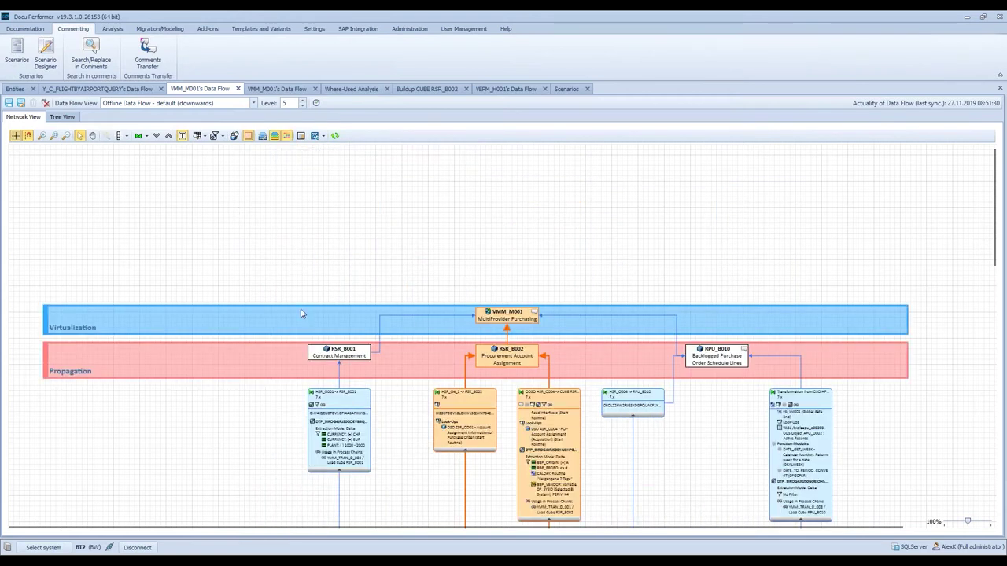
pyautogui.scroll(-1, 300, 313)
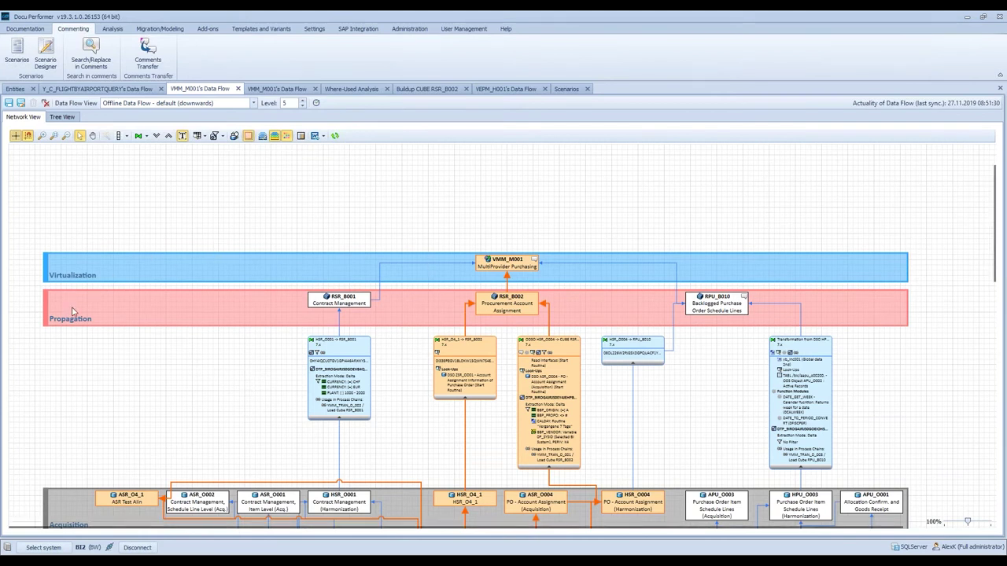
pyautogui.scroll(-3, 189, 397)
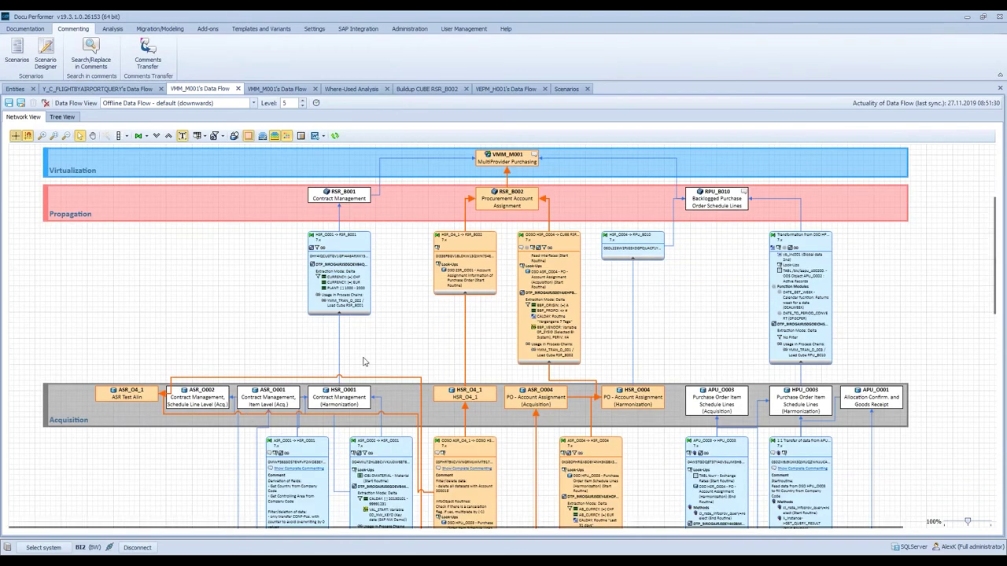
pyautogui.scroll(-7, 365, 362)
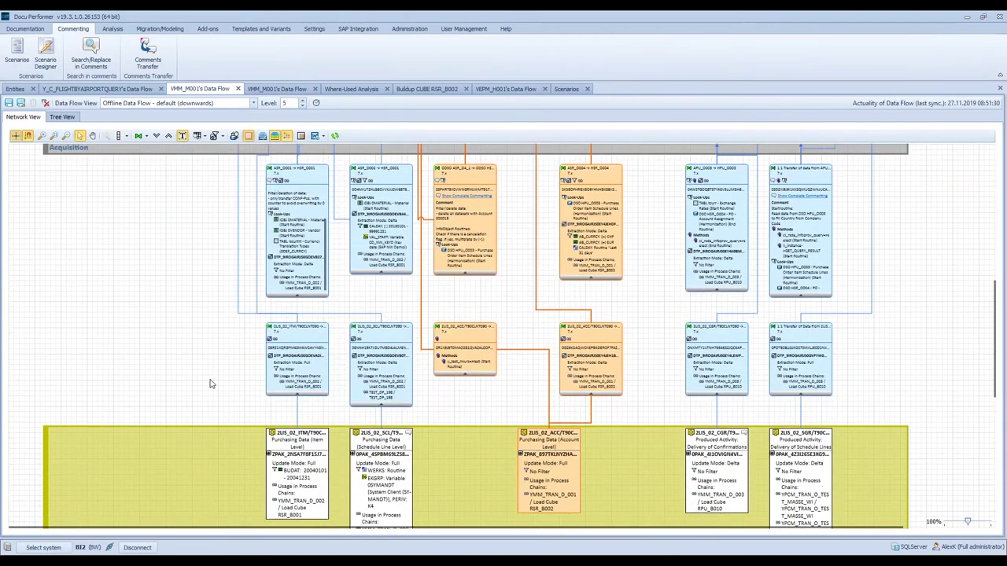
pyautogui.scroll(-6, 210, 382)
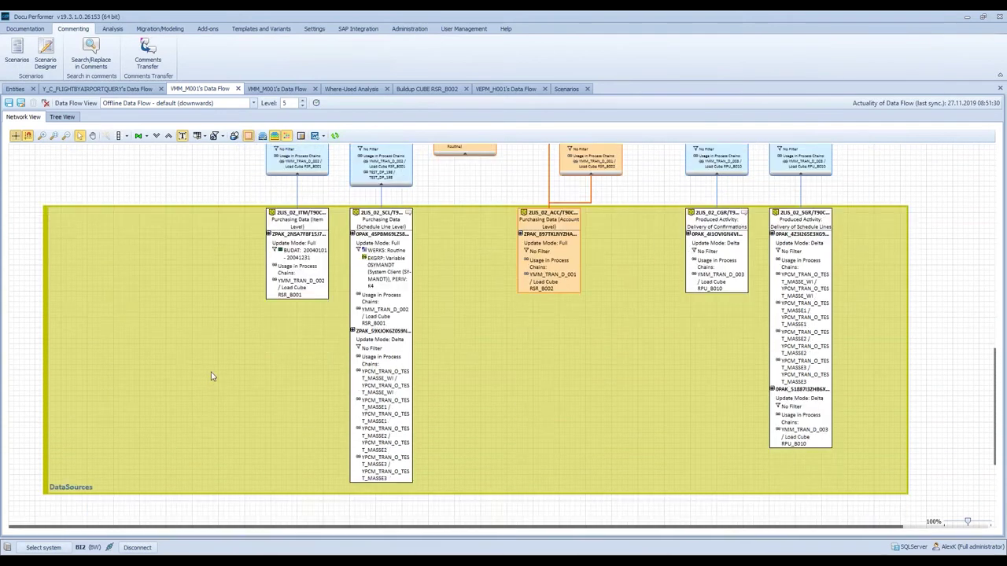
pyautogui.scroll(6, 174, 358)
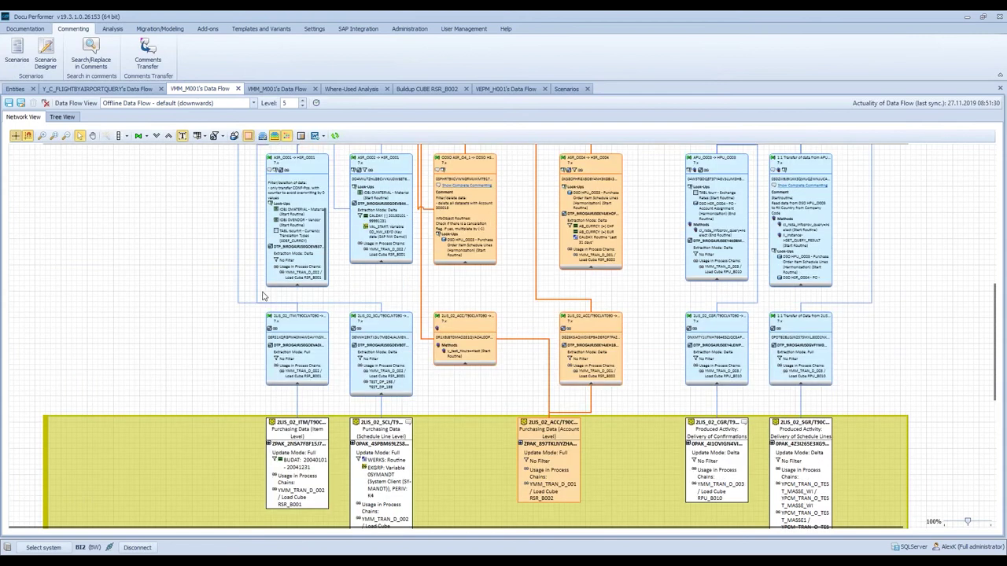
pyautogui.scroll(5, 264, 296)
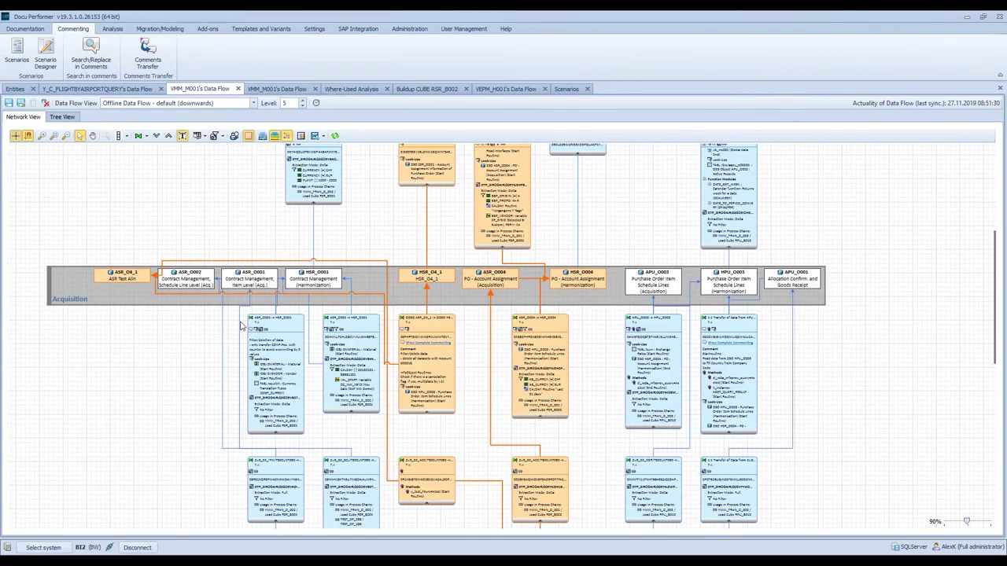
pyautogui.scroll(6, 241, 325)
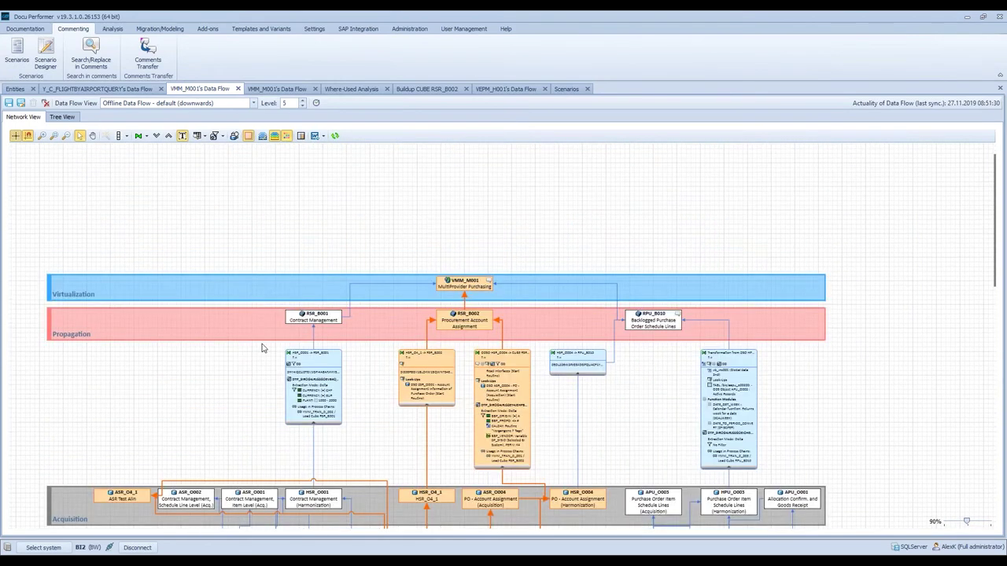
# - Add the reports VMM_M001_Q001, VMM_M001_Q002 and VMM_M001_Q003 to the data flow, including the superordinate reports of queries
pyautogui.click(300, 136)
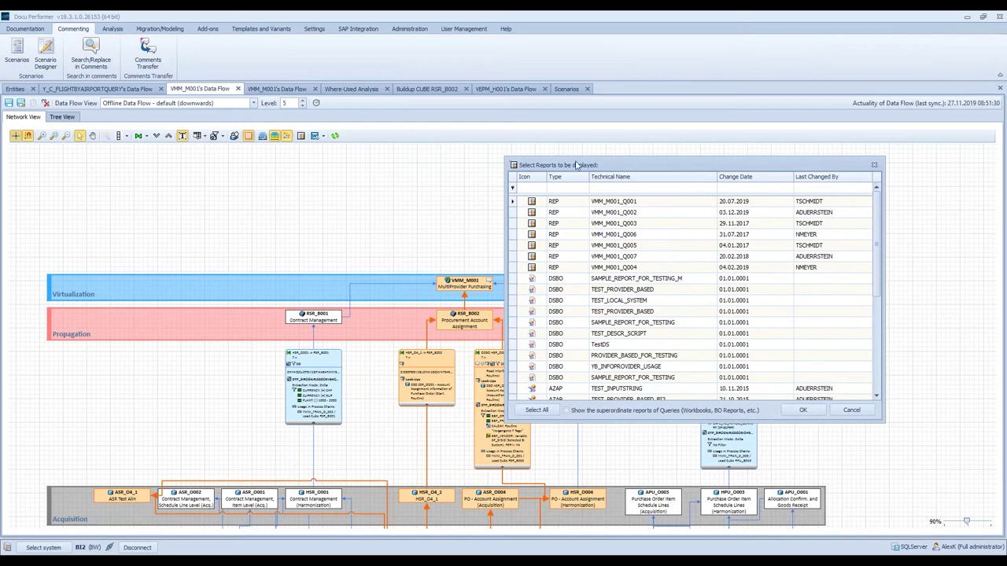
pyautogui.moveTo(577, 165); pyautogui.dragTo(466, 158)
pyautogui.moveTo(499, 195); pyautogui.dragTo(504, 217)
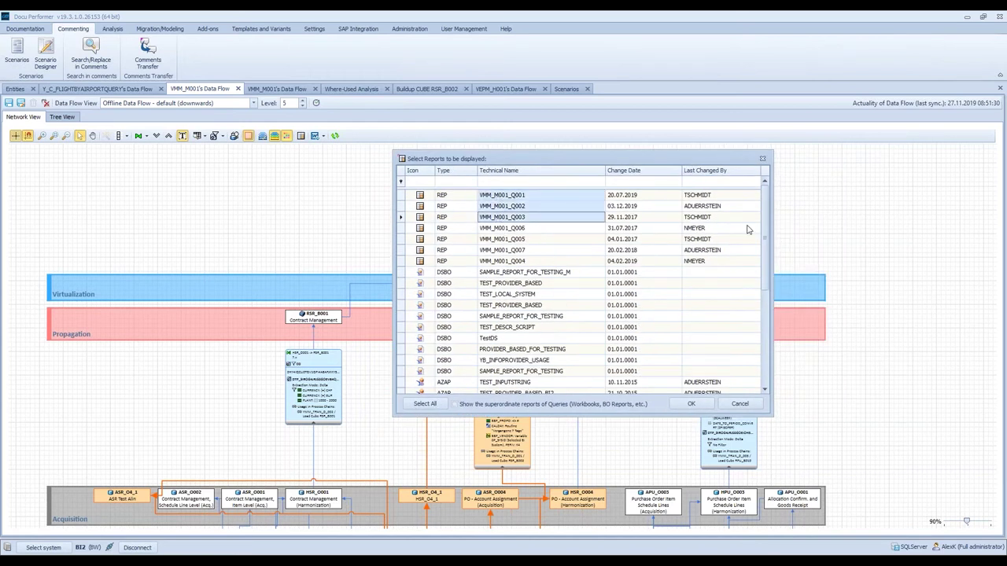
pyautogui.moveTo(768, 228); pyautogui.dragTo(772, 262)
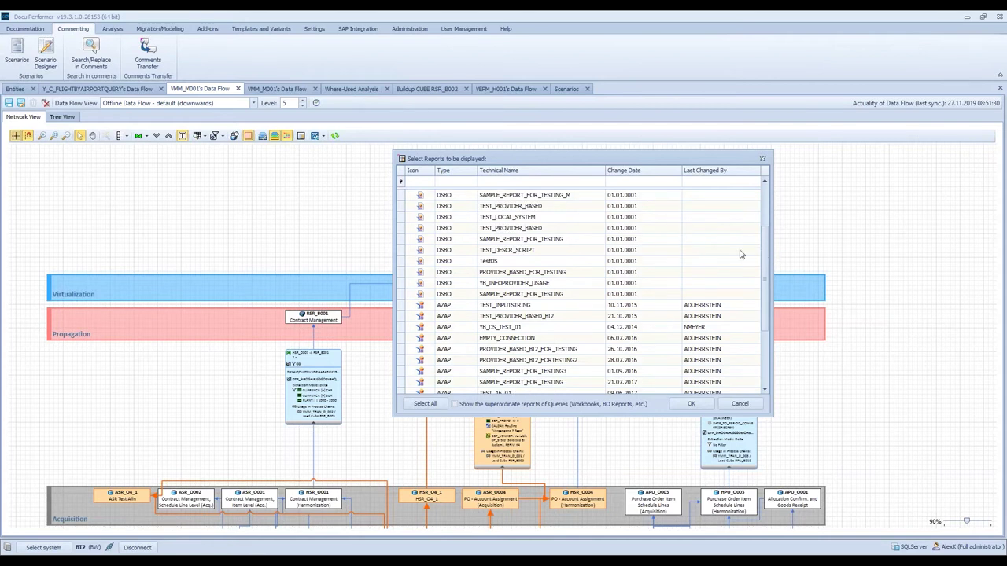
pyautogui.scroll(-2, 767, 315)
pyautogui.scroll(-1, 768, 315)
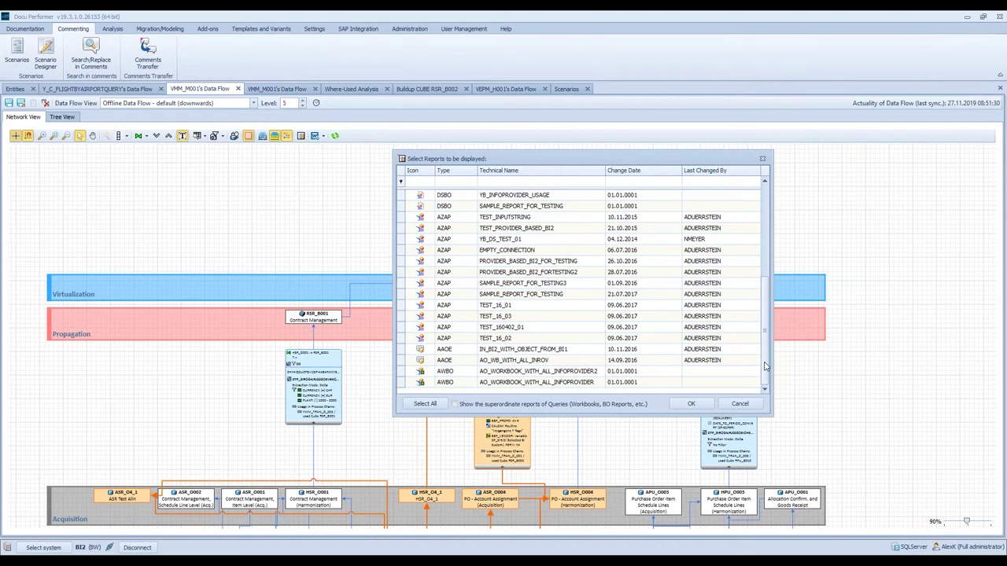
pyautogui.scroll(5, 756, 346)
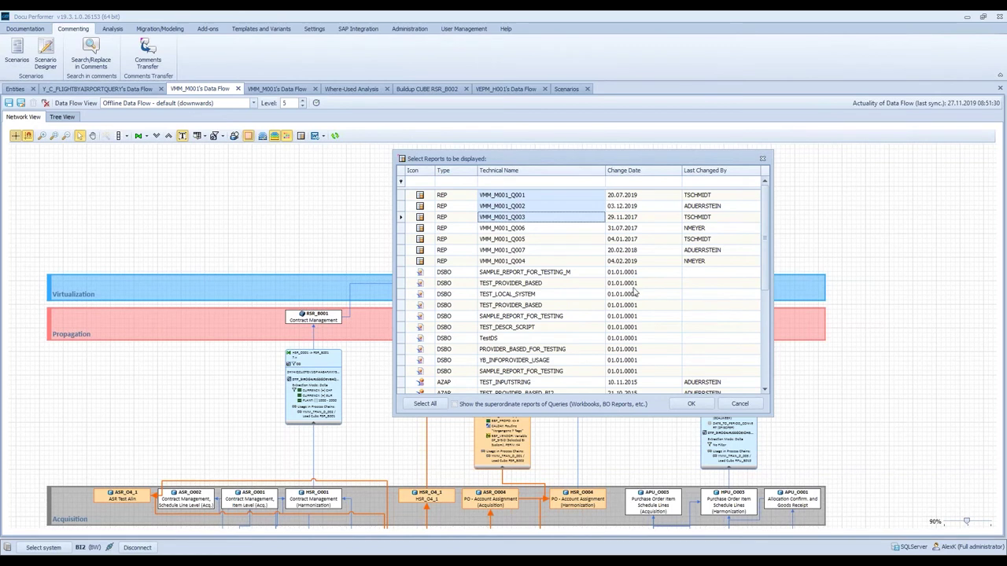
pyautogui.click(482, 408)
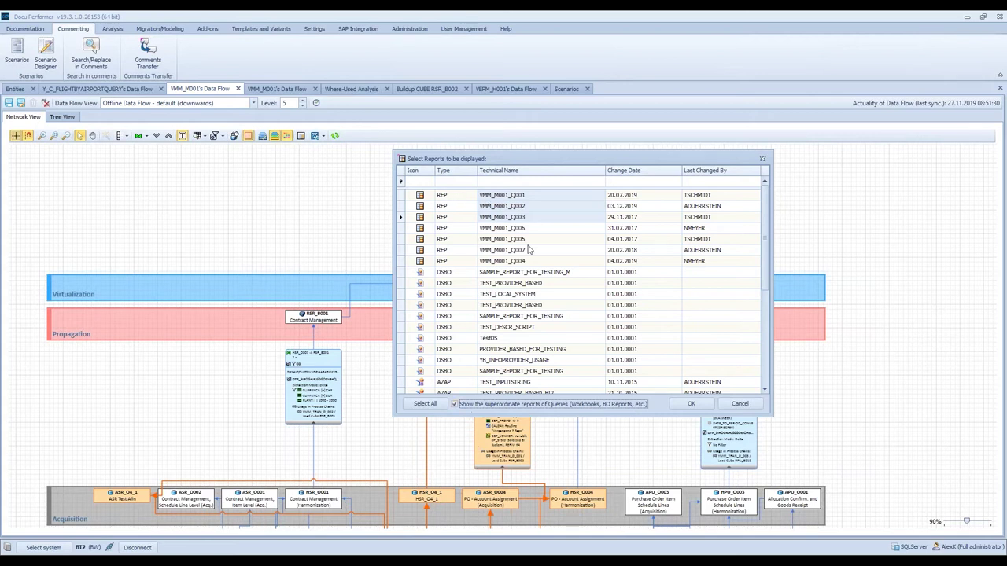
pyautogui.click(692, 403)
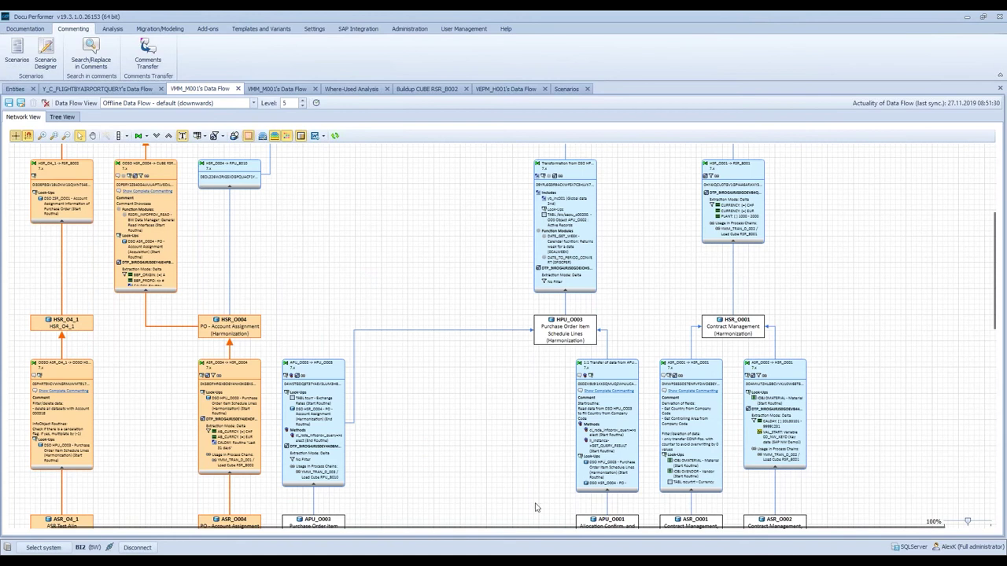
# - Examine the added queries and their superordinate reports in the Reporting and Presentation layers across the full width of the data flow
pyautogui.scroll(5, 535, 508)
pyautogui.scroll(1, 409, 323)
pyautogui.scroll(1, 397, 311)
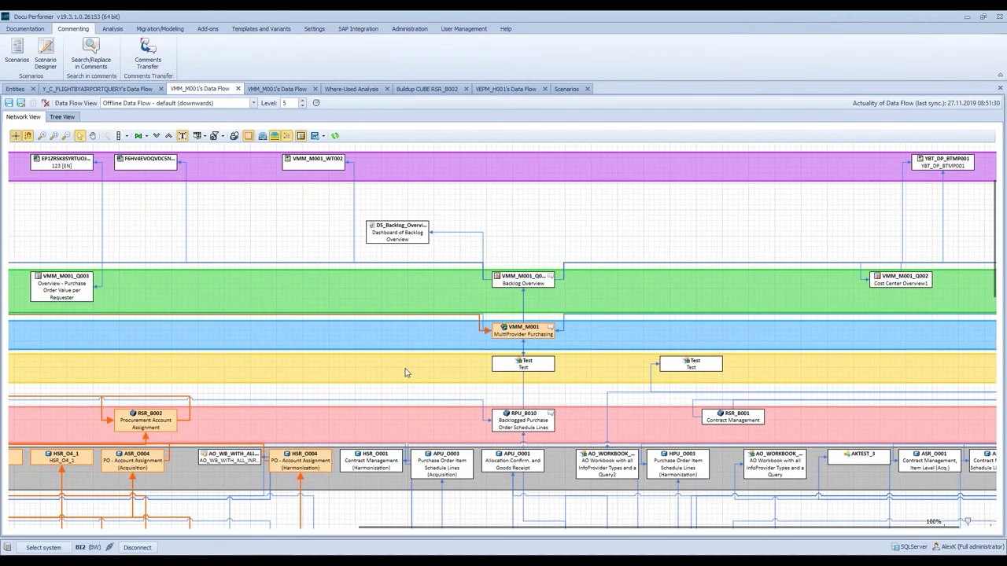
pyautogui.moveTo(421, 531); pyautogui.dragTo(348, 520)
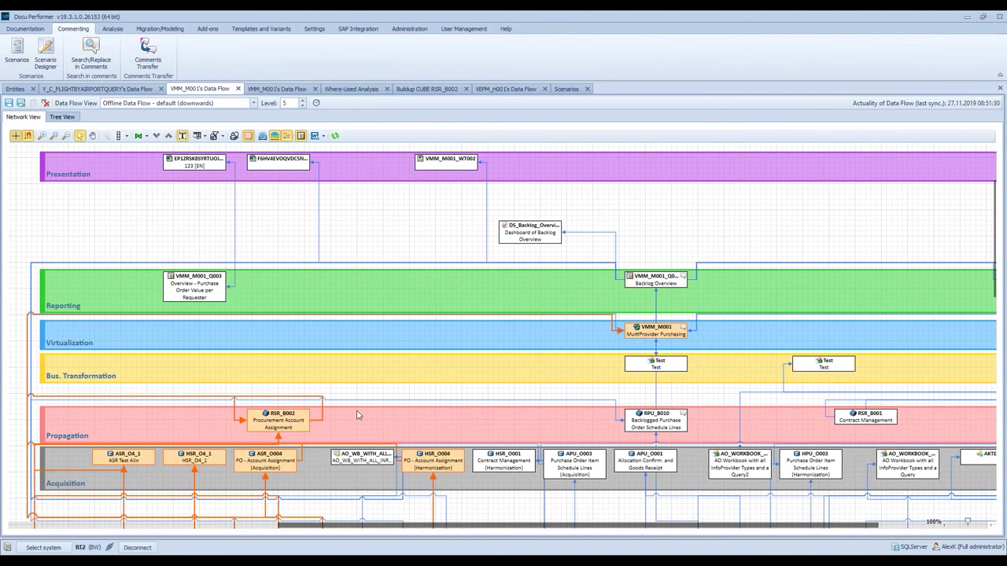
pyautogui.scroll(1, 86, 265)
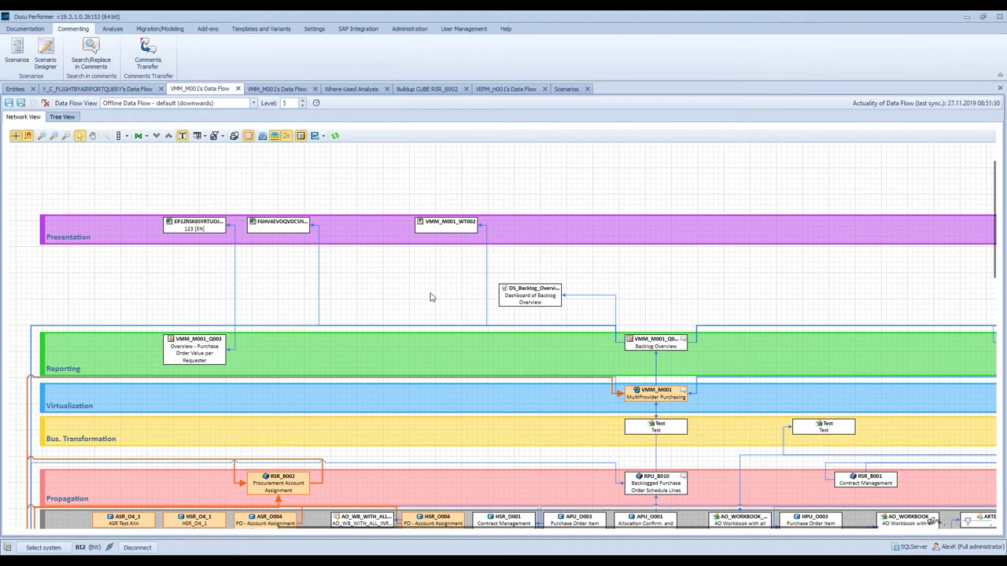
pyautogui.moveTo(442, 528); pyautogui.dragTo(969, 527)
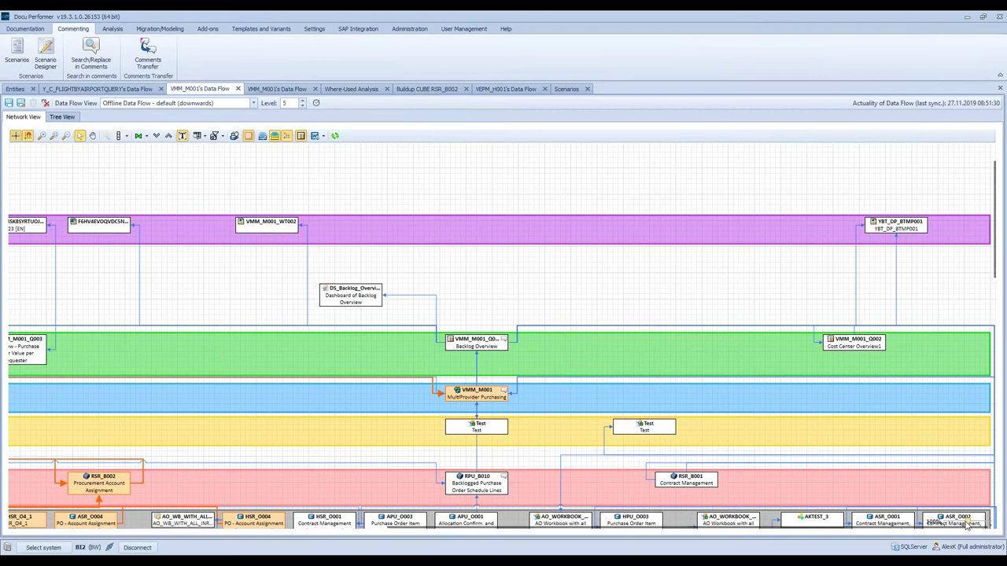
pyautogui.scroll(-1, 966, 525)
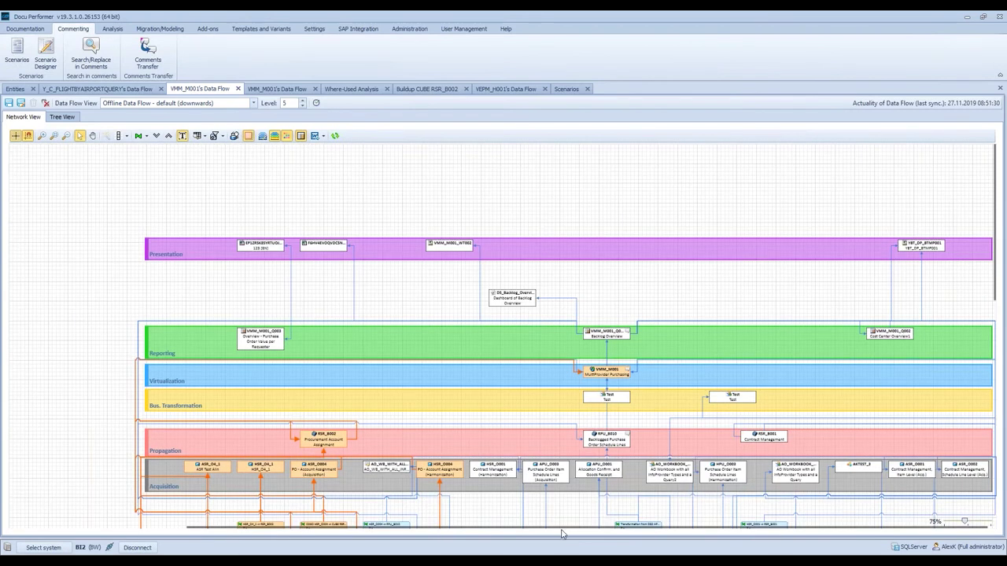
pyautogui.hscroll(-2, 742, 534)
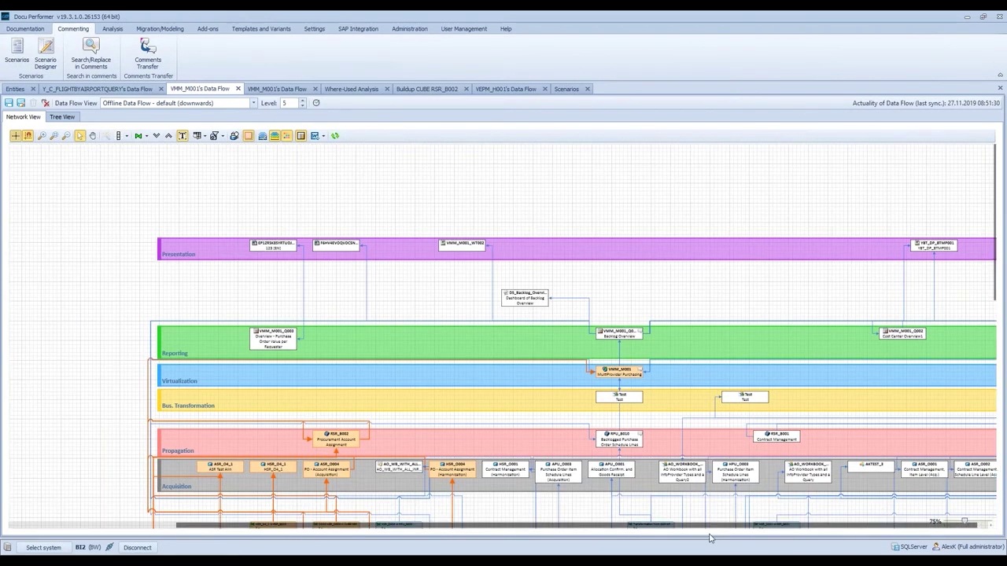
# - Run a data volume analysis on the VMM_M001 data flow as a tree and review the table row counts for HSR_O004 and HPU_O003
pyautogui.hscroll(2, 779, 534)
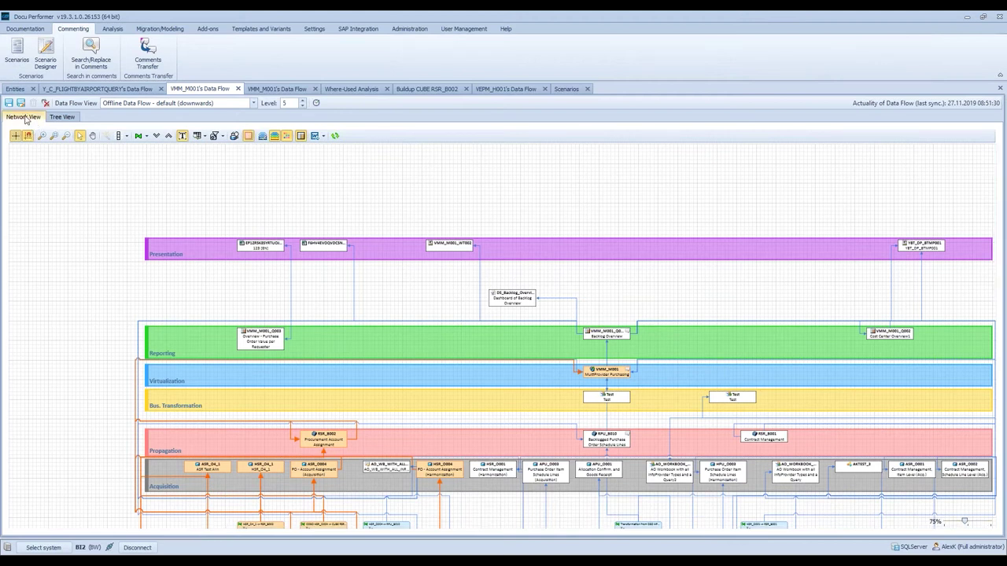
pyautogui.click(63, 117)
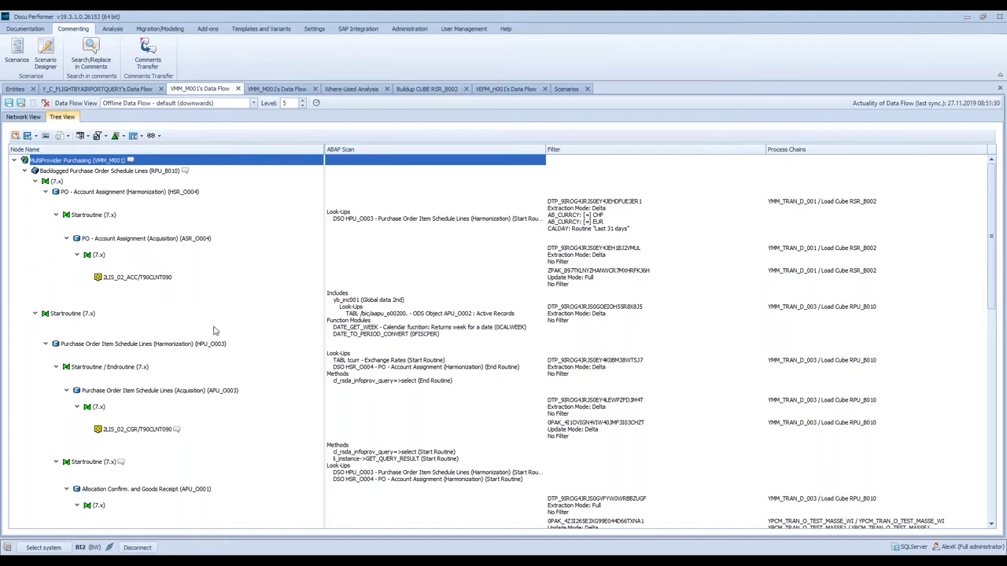
pyautogui.click(134, 135)
pyautogui.click(143, 150)
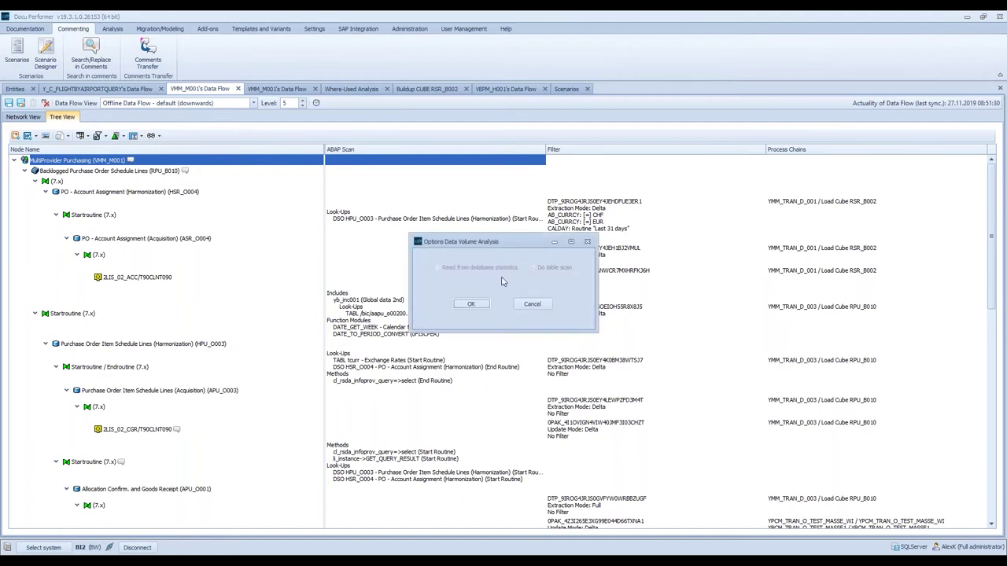
pyautogui.click(470, 303)
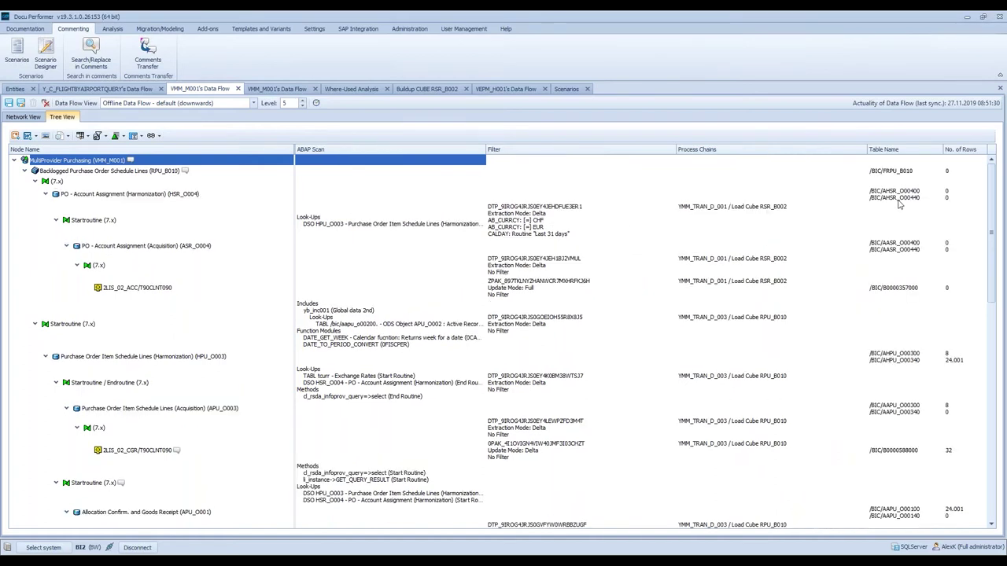
pyautogui.click(901, 194)
pyautogui.click(965, 196)
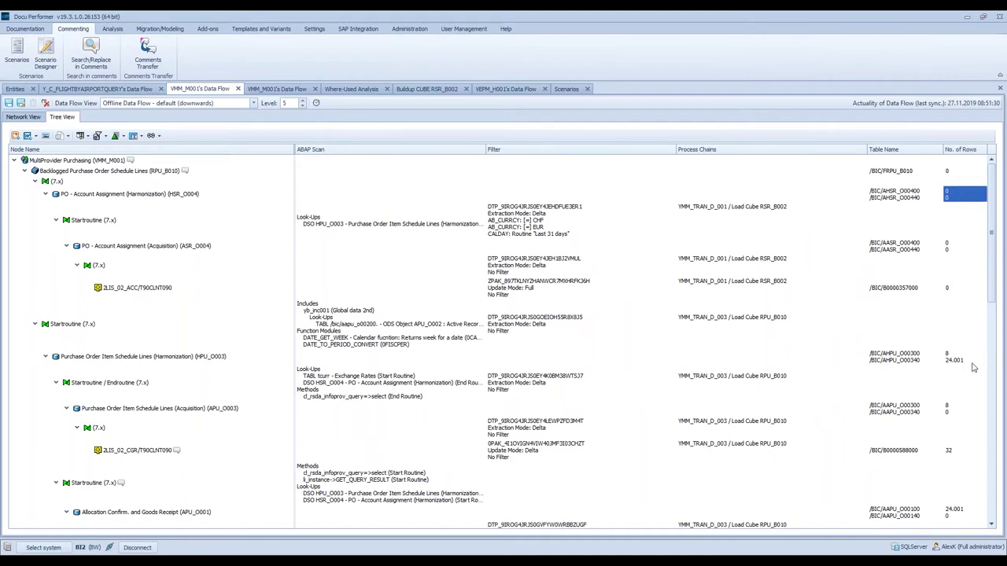
pyautogui.click(963, 358)
pyautogui.keyDown('shift'); pyautogui.click(904, 360); pyautogui.keyUp('shift')
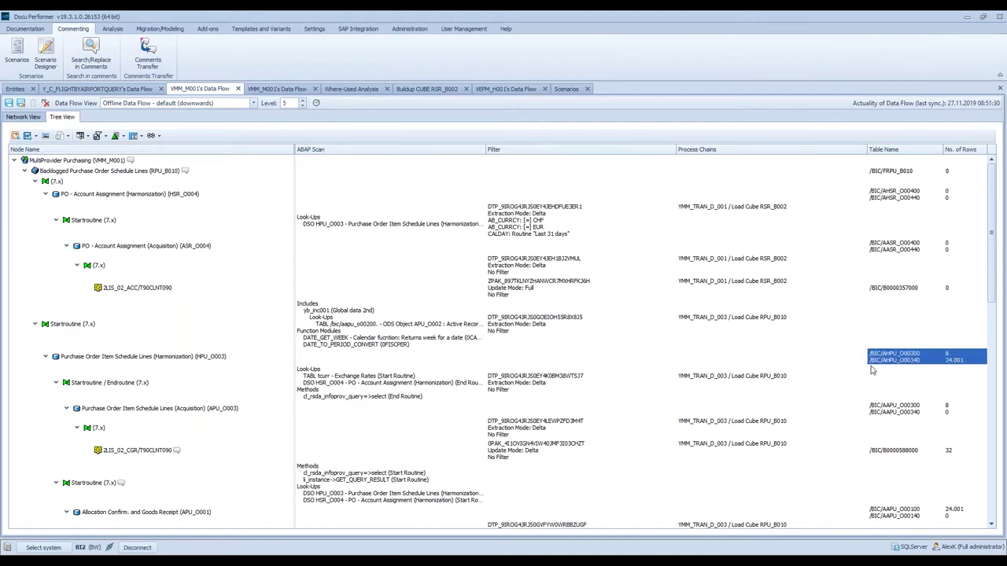
# - Execute the process chain analysis for the VMM_M001 data flow tree
pyautogui.click(155, 136)
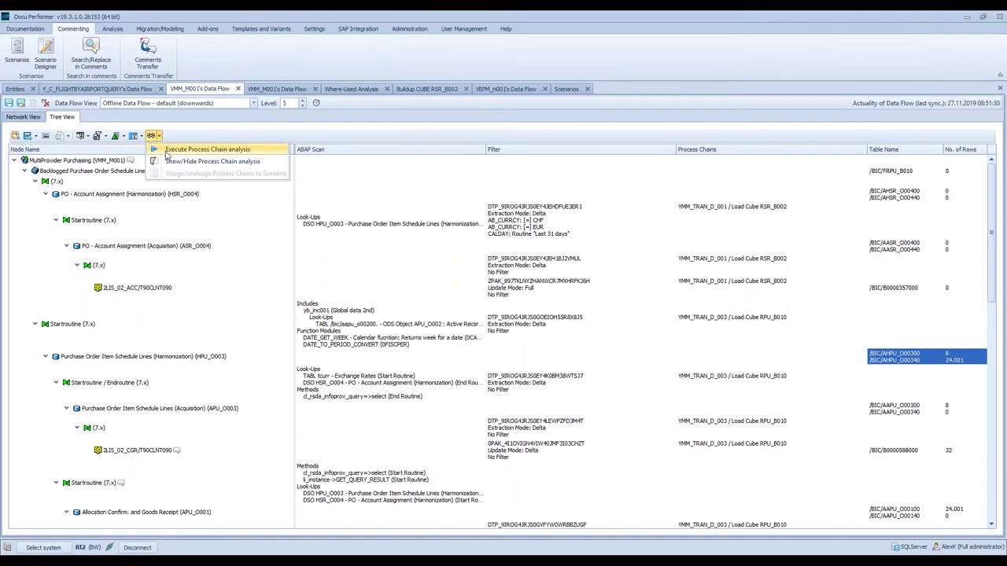
pyautogui.click(166, 149)
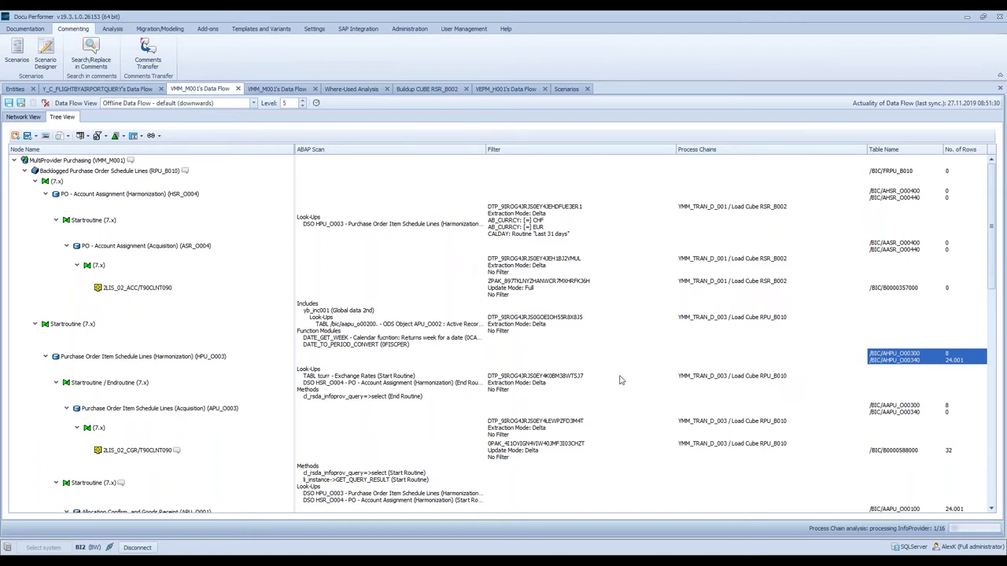
pyautogui.click(708, 209)
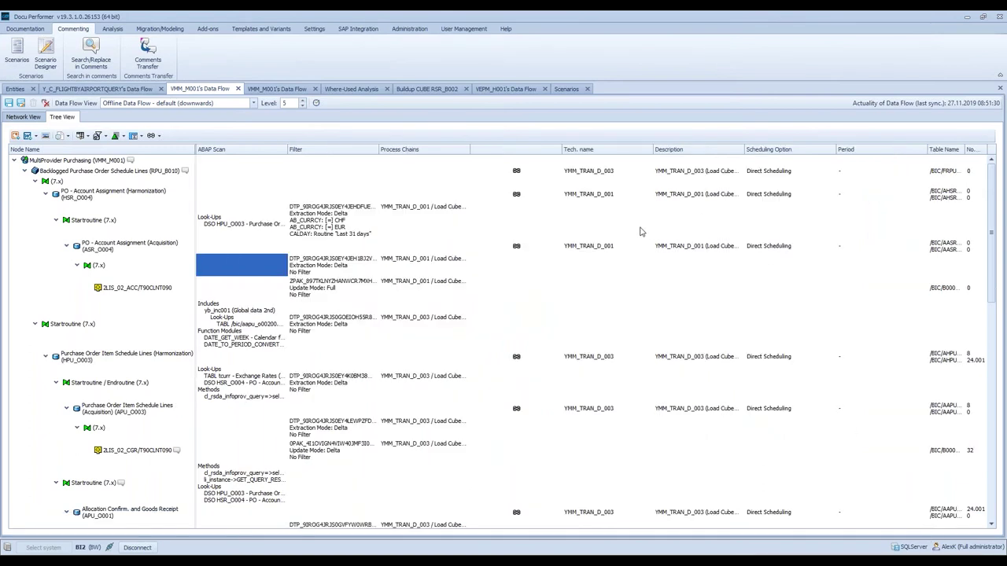
# - Examine the process chain names, descriptions and scheduling options listed for RPU_B010 and HSR_O004
pyautogui.click(601, 173)
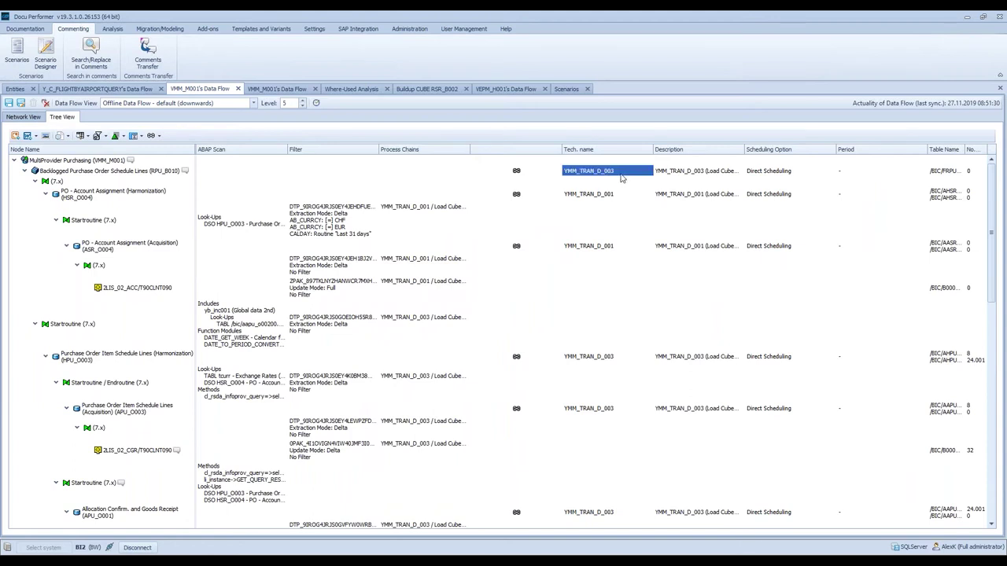
pyautogui.press('Left')
pyautogui.press('Left')
pyautogui.press('Left')
pyautogui.press('Left')
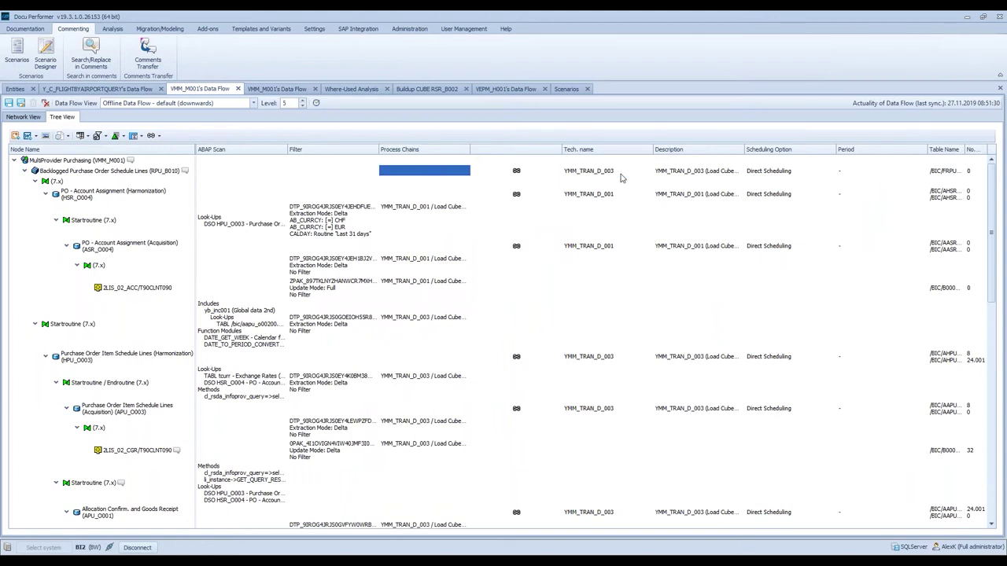
pyautogui.press('Left')
pyautogui.press('Right')
pyautogui.press('Right')
pyautogui.press('Right')
pyautogui.press('Right')
pyautogui.press('Right')
pyautogui.press('Right')
pyautogui.press('Down')
pyautogui.press('Left')
pyautogui.press('Left')
pyautogui.press('Left')
pyautogui.press('Left')
pyautogui.press('Right')
pyautogui.press('Right')
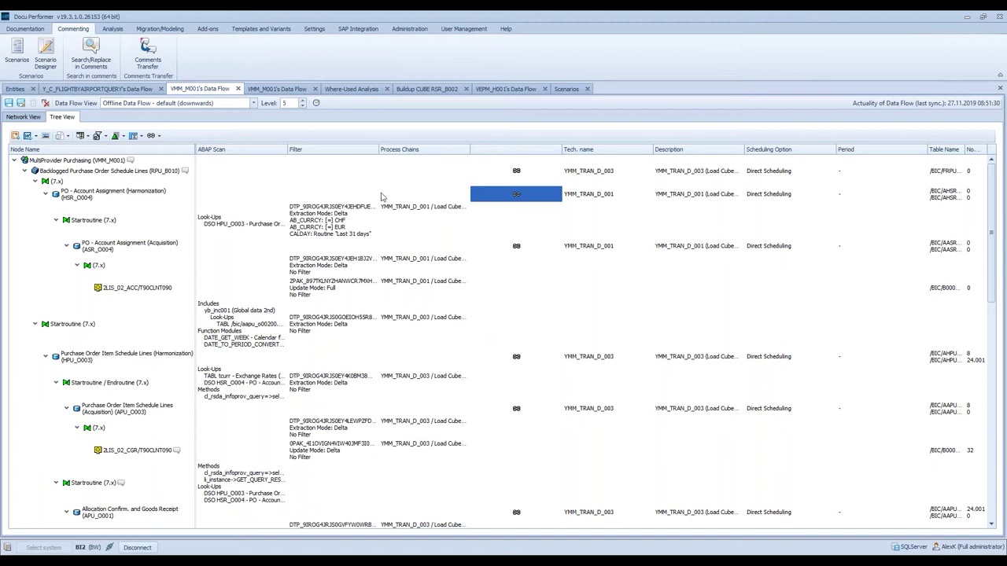
# - Run a mapping analysis for InfoObject 0CALDAY in the second VMM_M001 data flow, including the scan of start and end routines
pyautogui.click(280, 89)
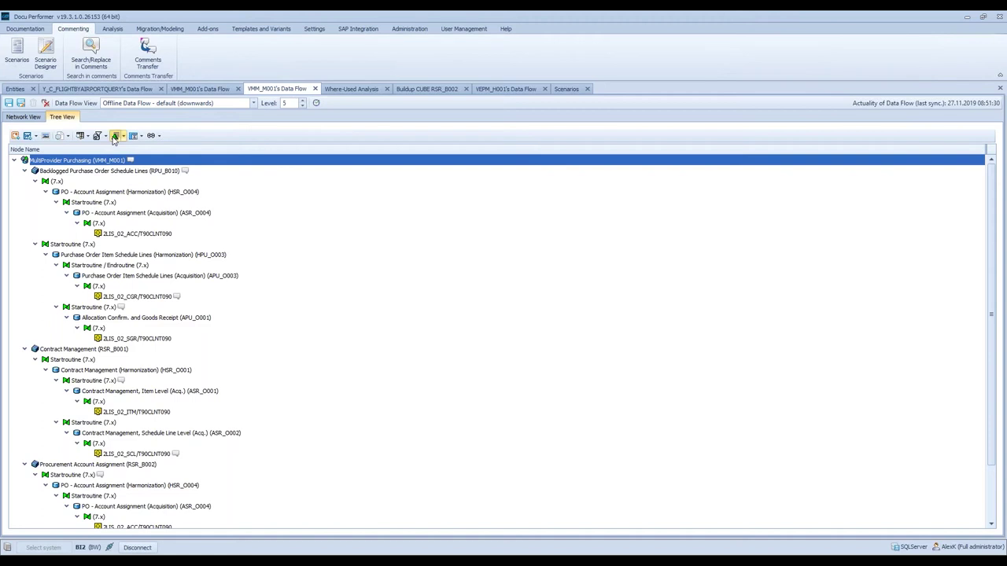
pyautogui.click(115, 136)
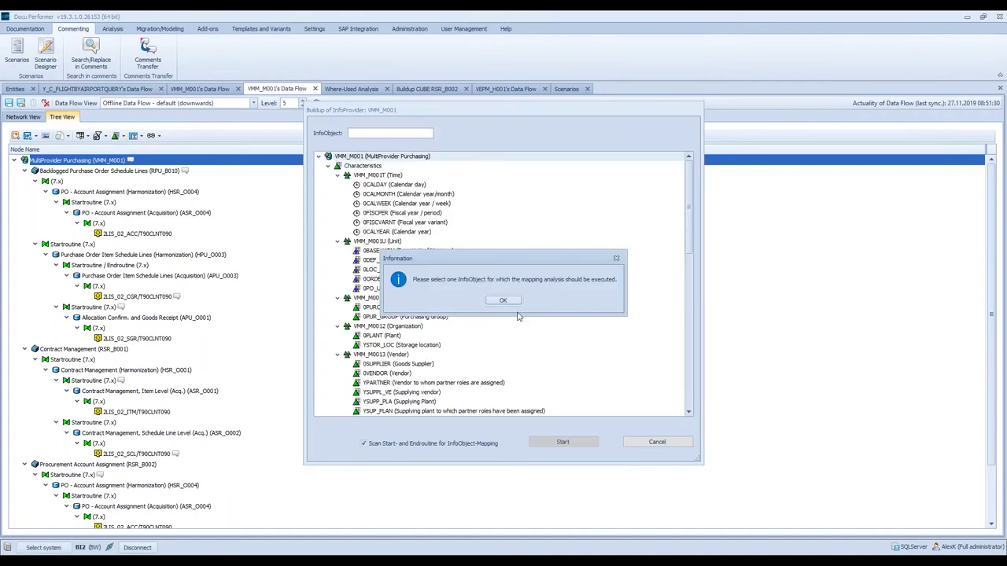
pyautogui.click(504, 301)
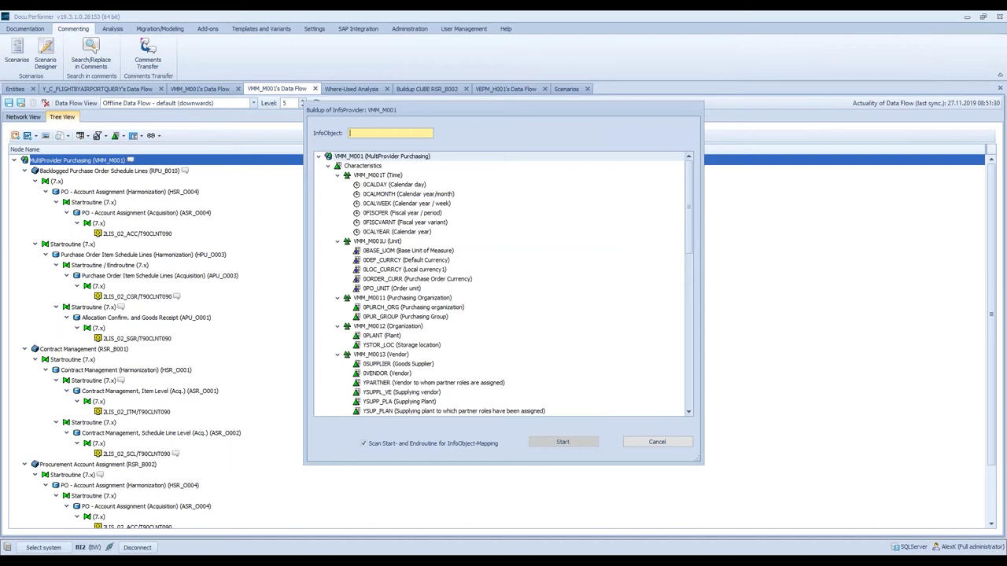
pyautogui.write('0')
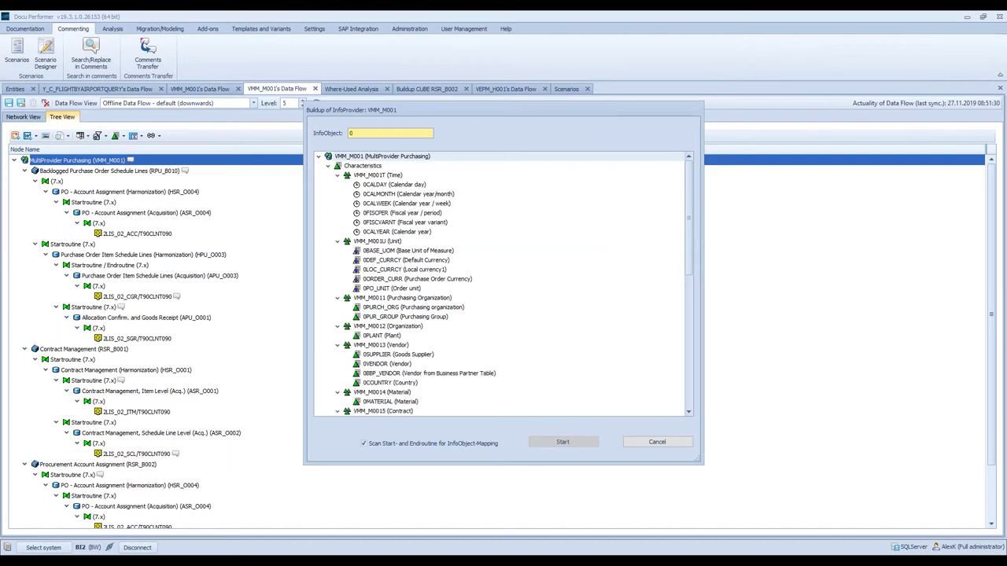
pyautogui.write('calday')
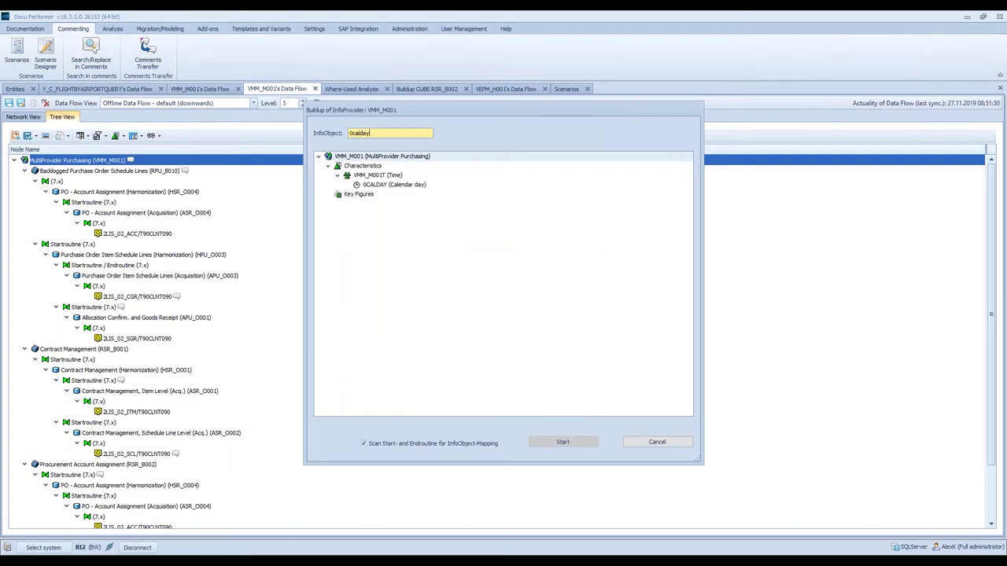
pyautogui.click(543, 442)
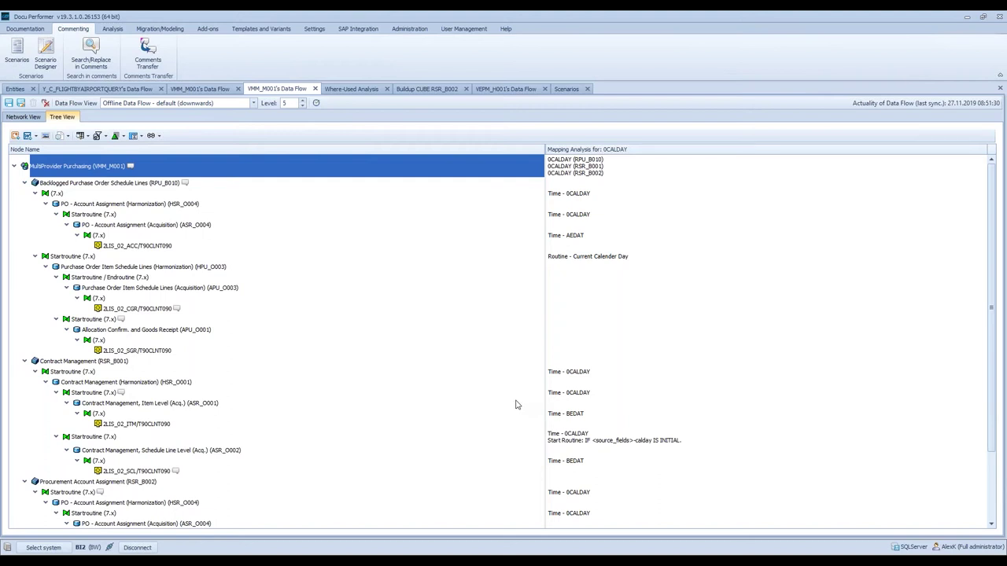
# - Examine the 0CALDAY mappings of the transformations below RPU_B010, including the routine-based one
pyautogui.click(578, 195)
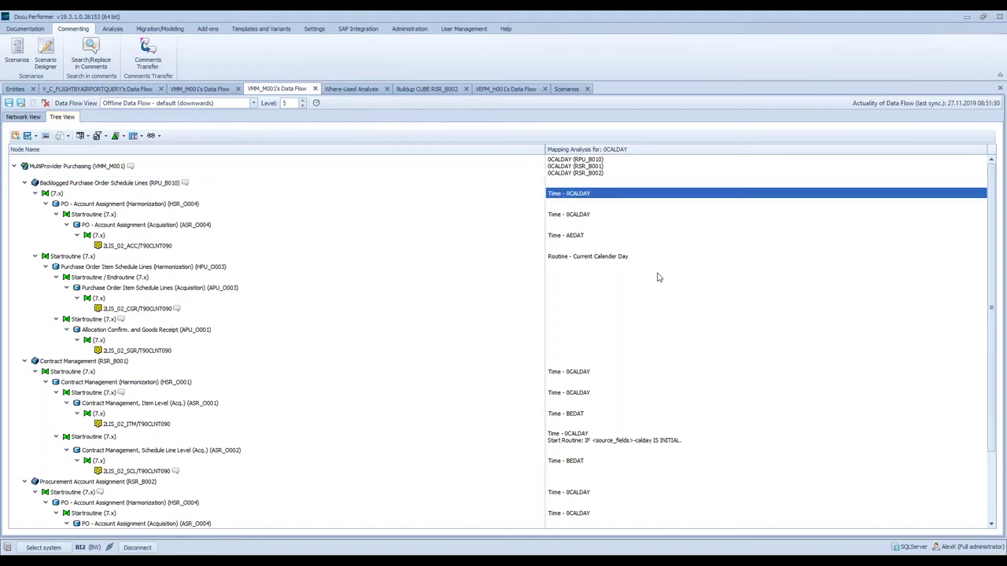
pyautogui.click(580, 236)
pyautogui.click(589, 256)
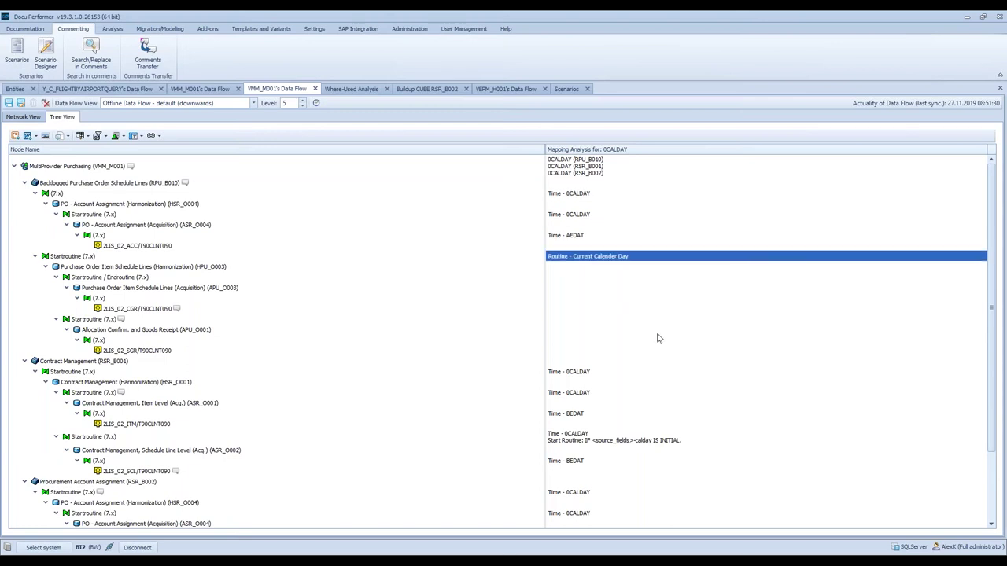
pyautogui.rightClick(585, 261)
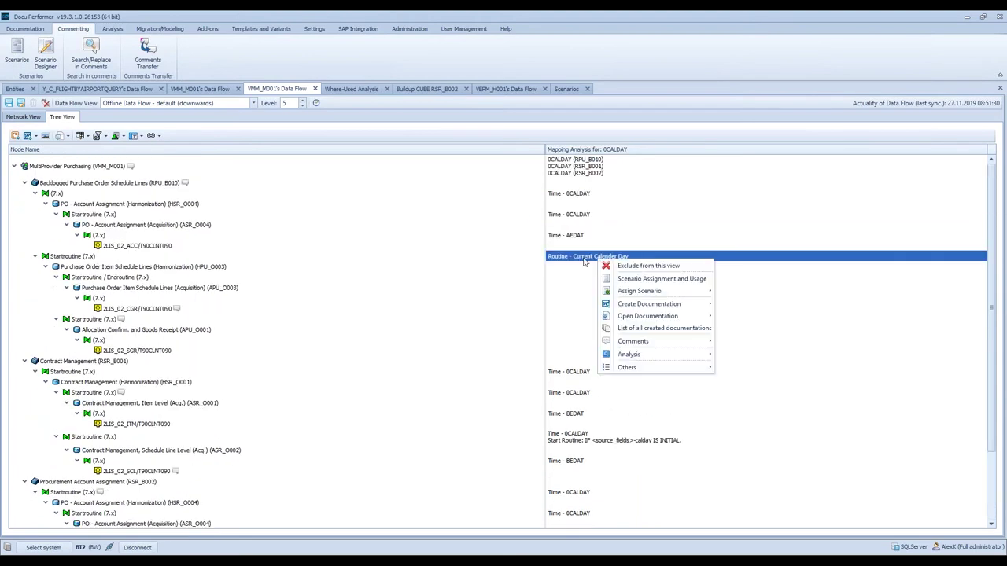
pyautogui.click(591, 457)
# - Display the ABAP source code of the transformation from ASR_O002 to HSR_O001 and select its Start Routine
pyautogui.click(618, 445)
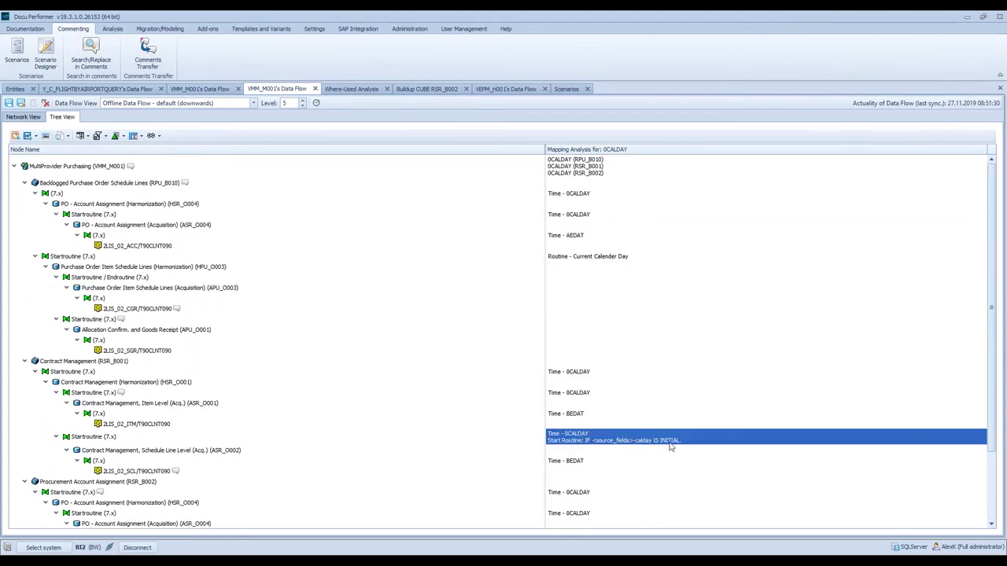
pyautogui.rightClick(671, 445)
pyautogui.click(721, 440)
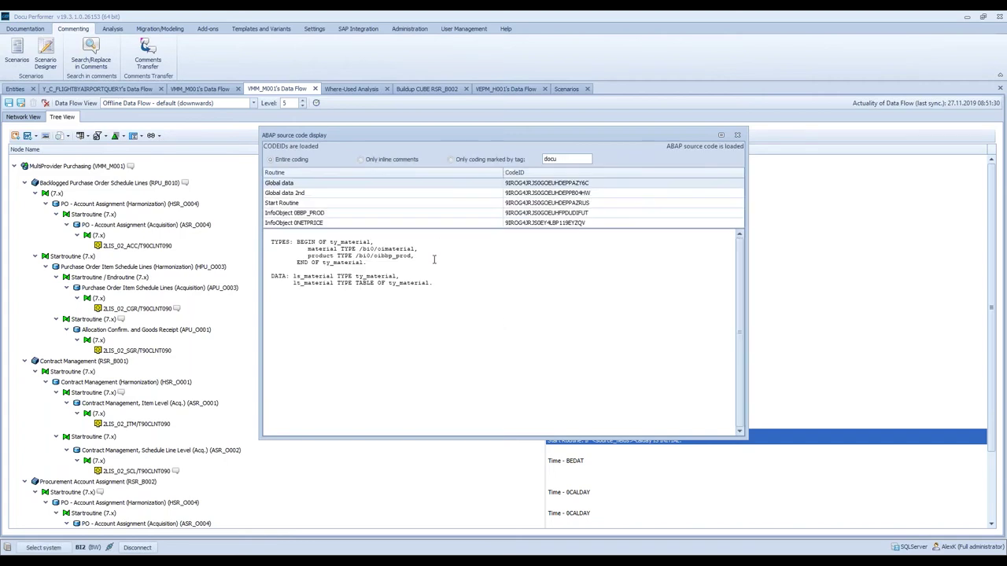
pyautogui.click(277, 205)
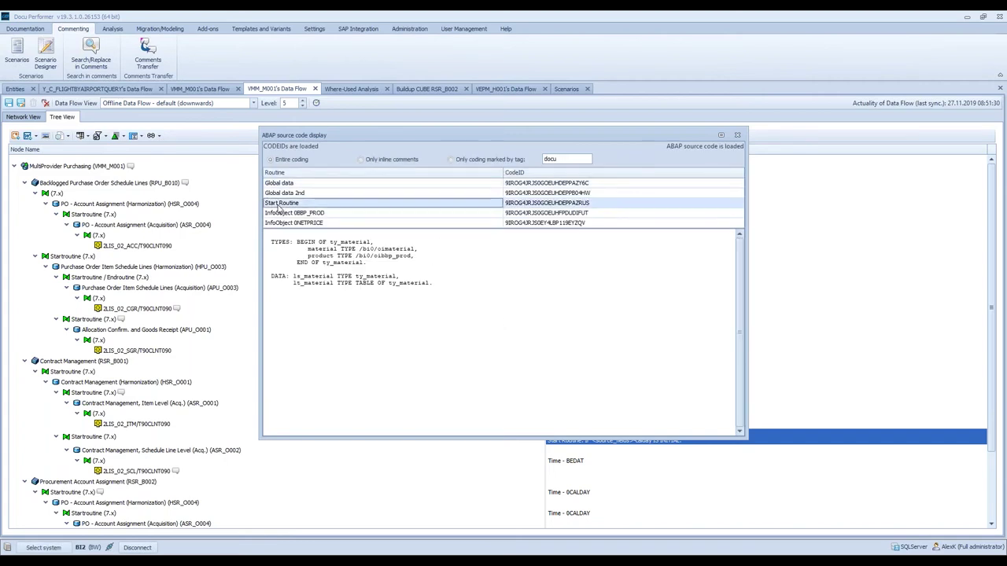
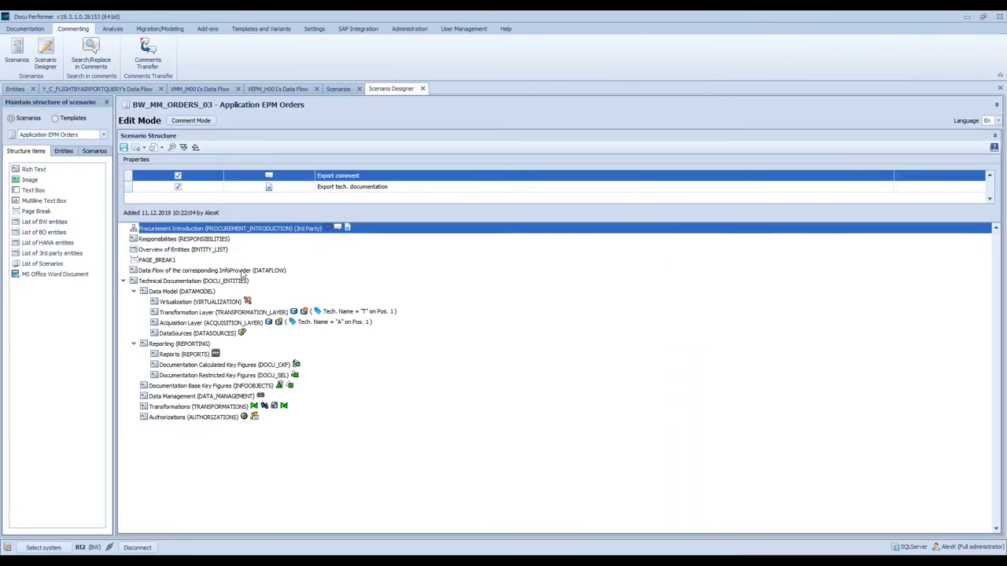
# - Select the Responsibilities item of scenario BW_MM_ORDERS_03, close the Scenario Designer and return to the VEPM_H001 data flow
pyautogui.click(162, 239)
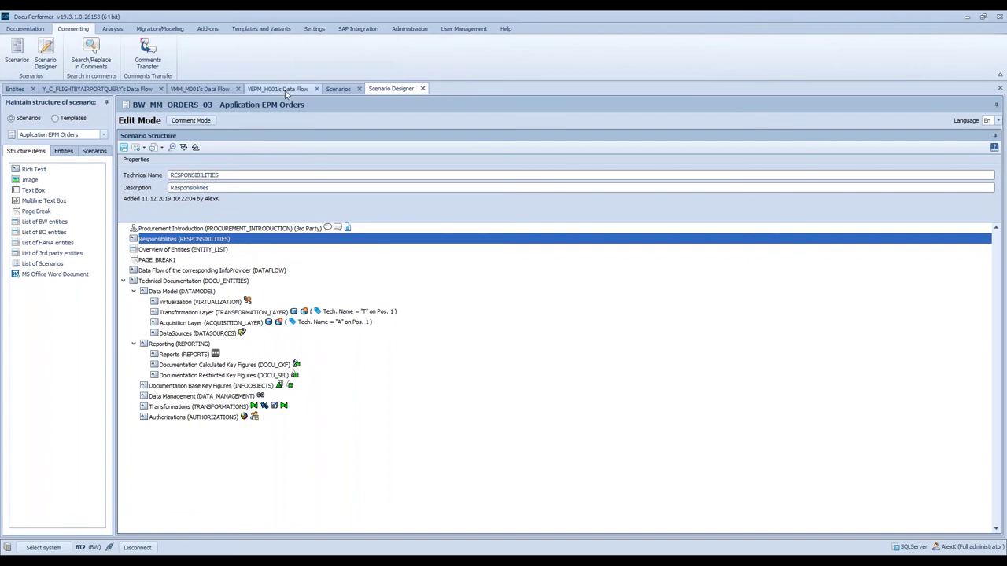
pyautogui.click(422, 89)
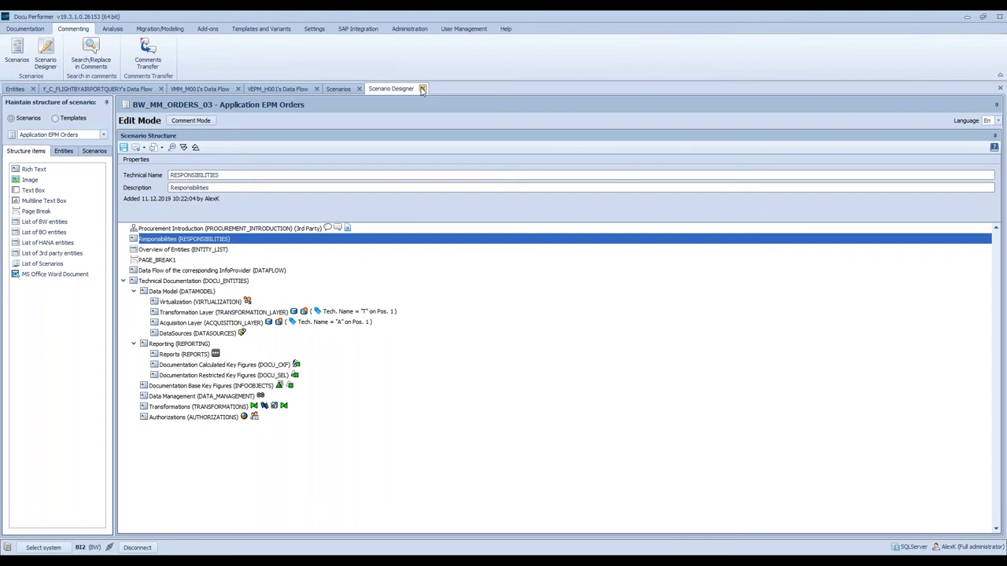
pyautogui.click(280, 89)
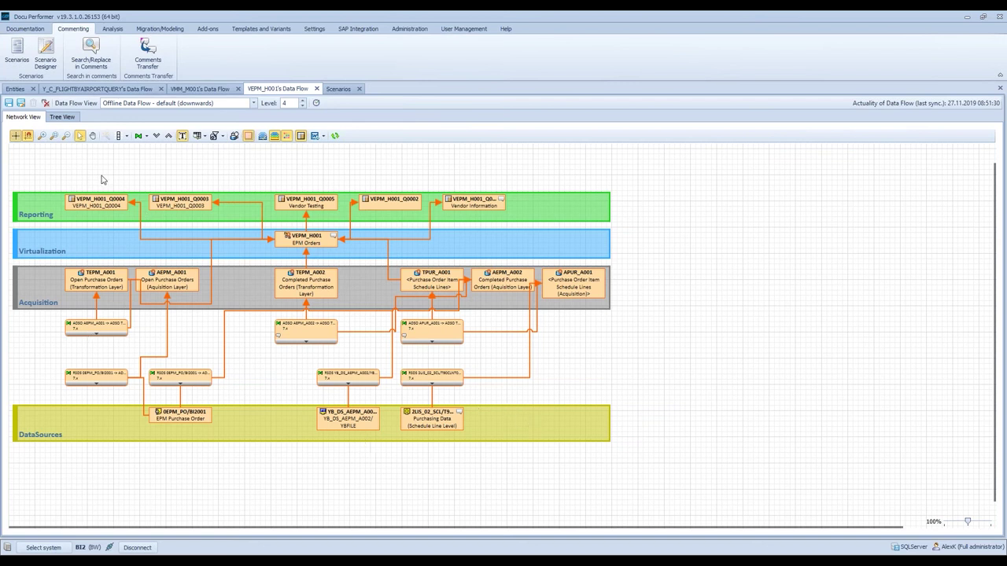
# - Assign all entities of the VEPM_H001 data flow to scenario BW_MM_ORDERS_03 in the BW showcase folder and return to the scenario list
pyautogui.moveTo(36, 167); pyautogui.dragTo(671, 470)
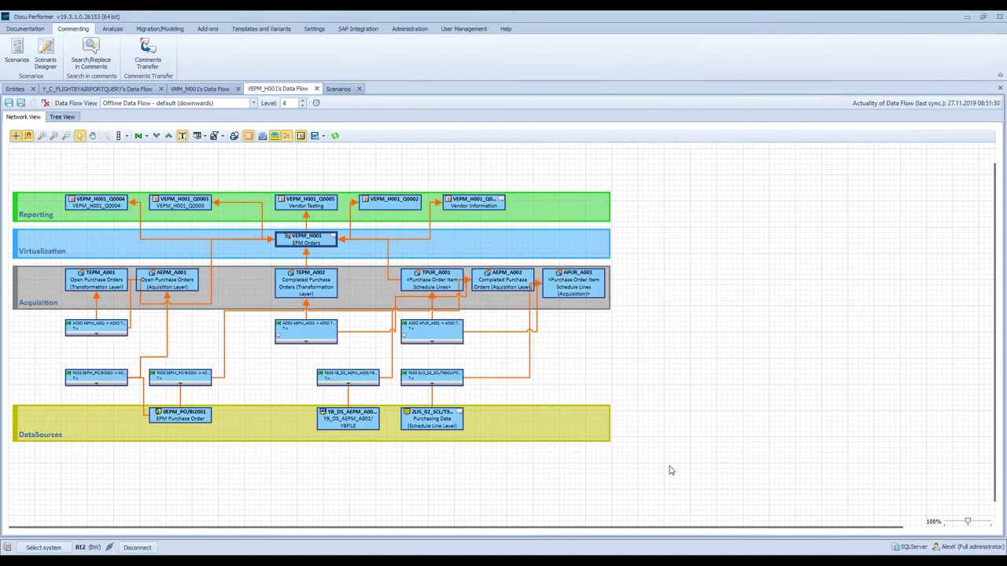
pyautogui.rightClick(304, 204)
pyautogui.moveTo(360, 237)
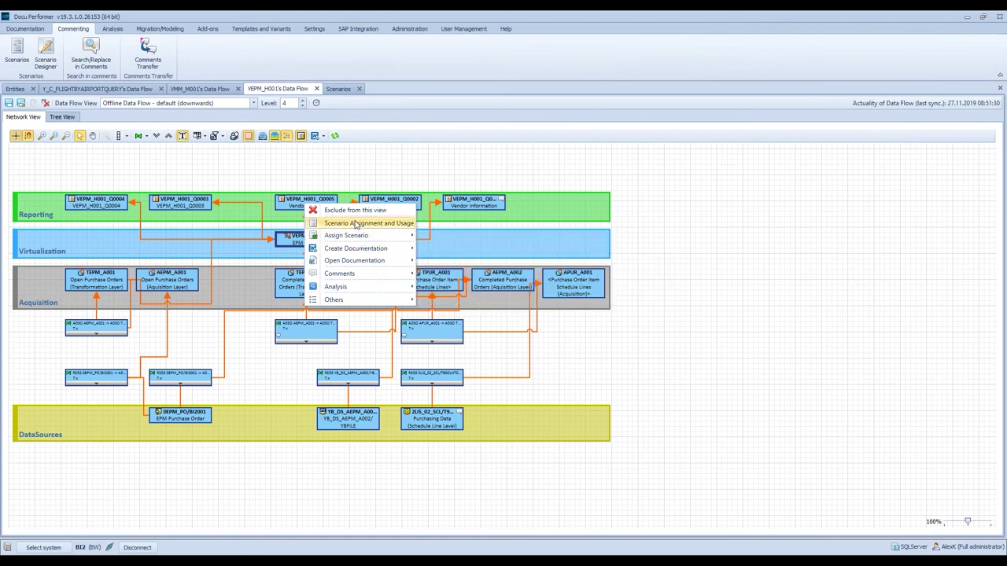
pyautogui.click(397, 224)
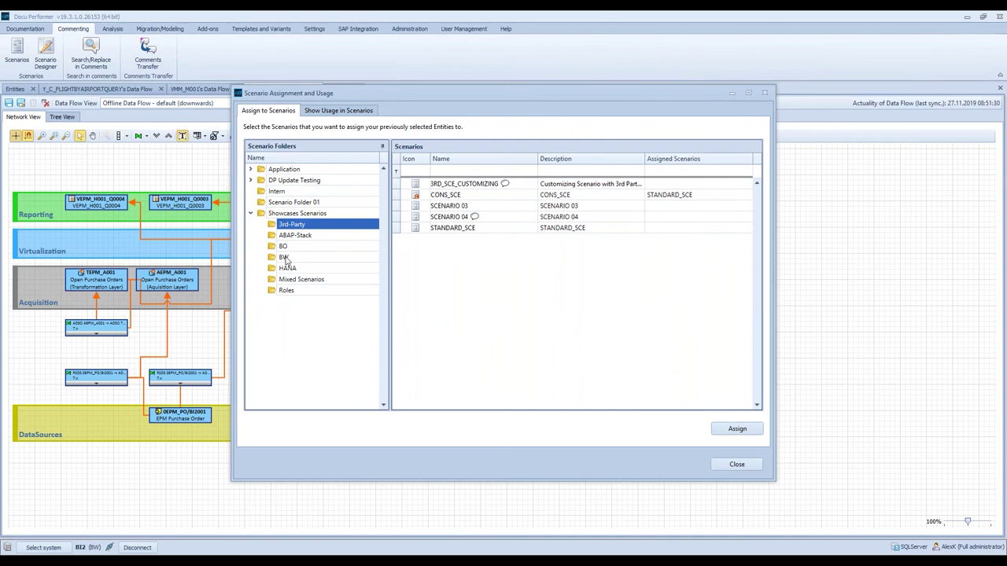
pyautogui.click(285, 258)
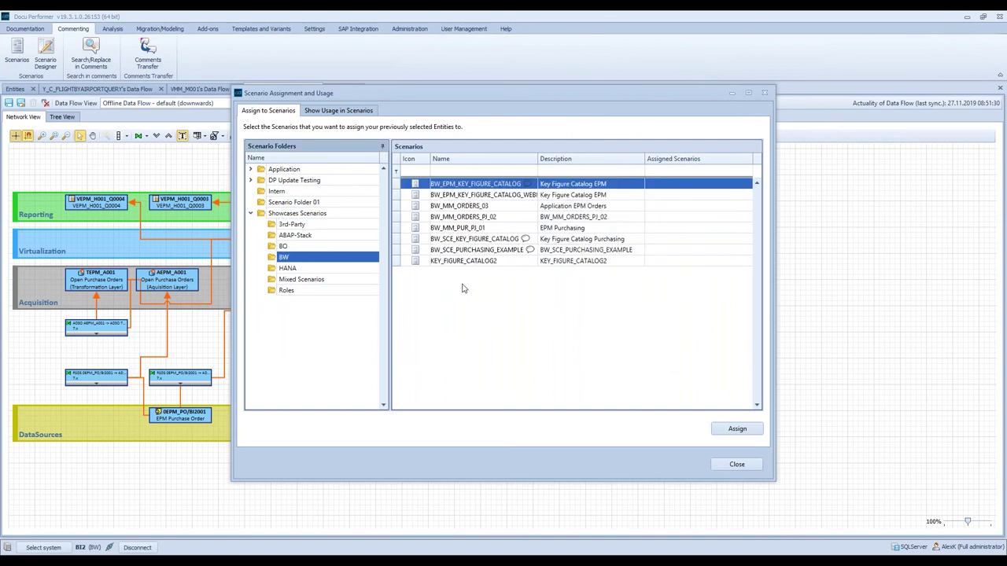
pyautogui.click(467, 207)
pyautogui.click(730, 436)
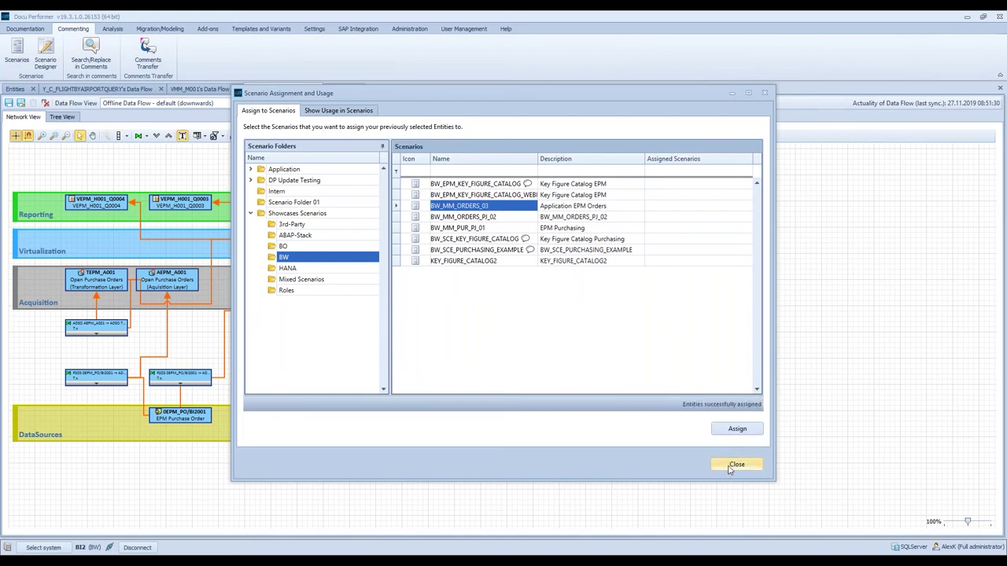
pyautogui.click(734, 465)
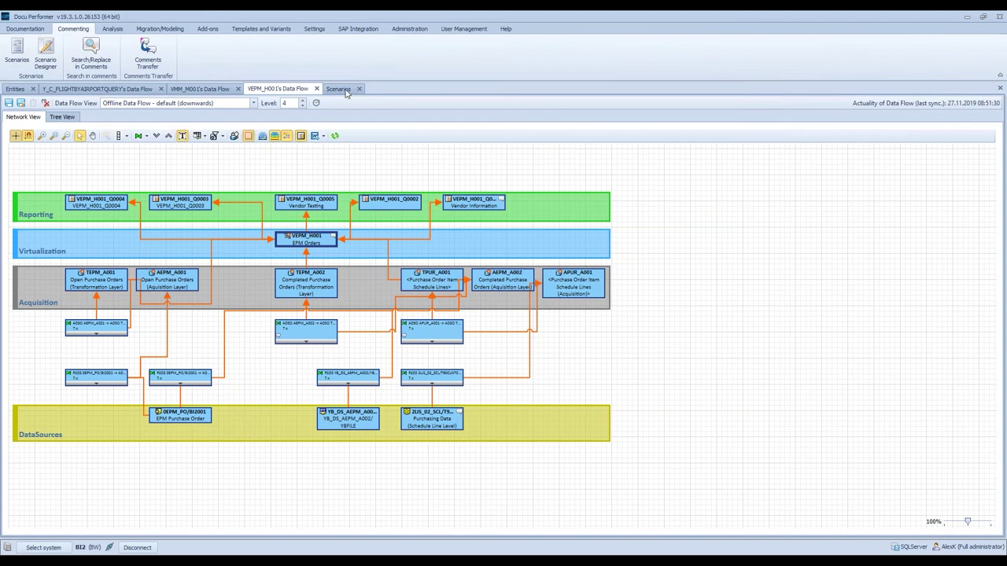
pyautogui.click(344, 91)
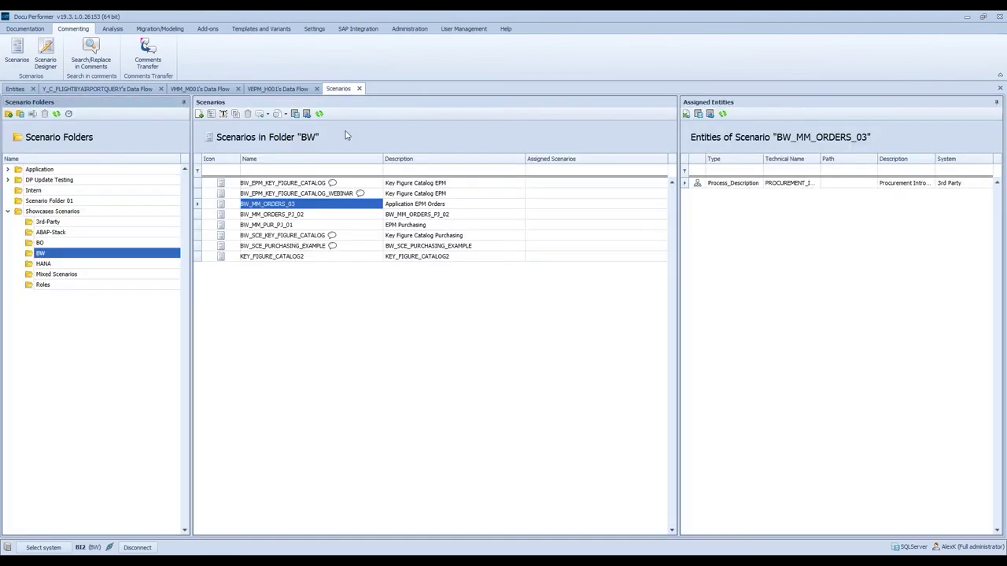
# - Open scenario BW_MM_ORDERS_03 in the Scenario Designer and select its EPM Orders (VEPM_H001) entity under Virtualization
pyautogui.click(295, 205)
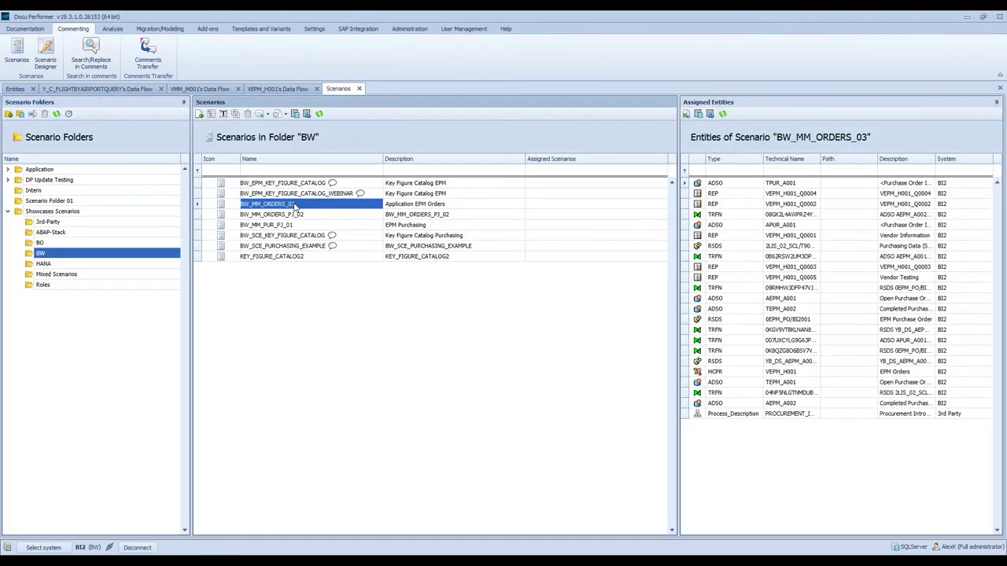
pyautogui.doubleClick(295, 206)
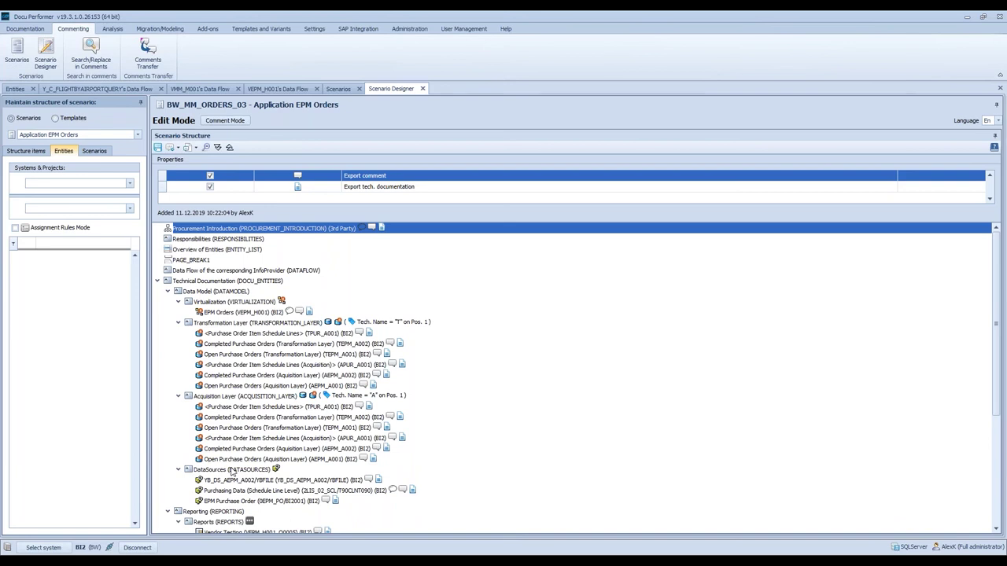
pyautogui.click(223, 313)
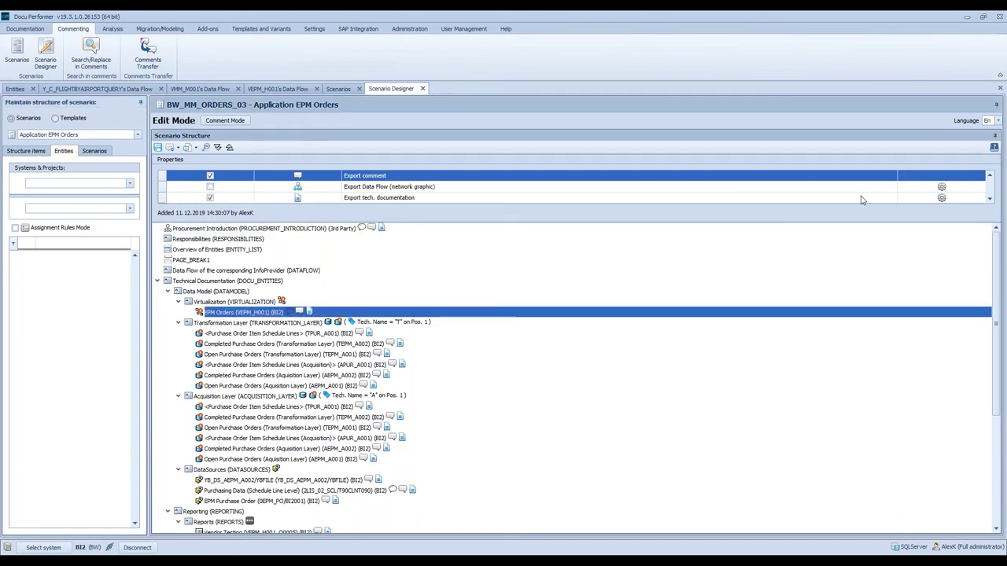
# - Try enabling data flow layers, transformation comments and look-ups in the data flow graphic options of EPM Orders, and discard the changes
pyautogui.click(943, 189)
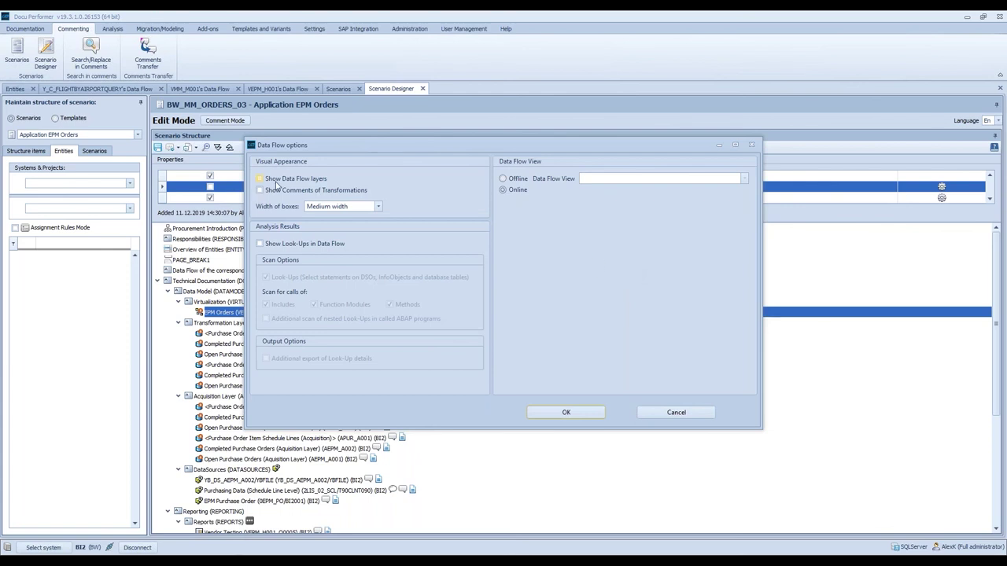
pyautogui.click(273, 193)
pyautogui.click(271, 246)
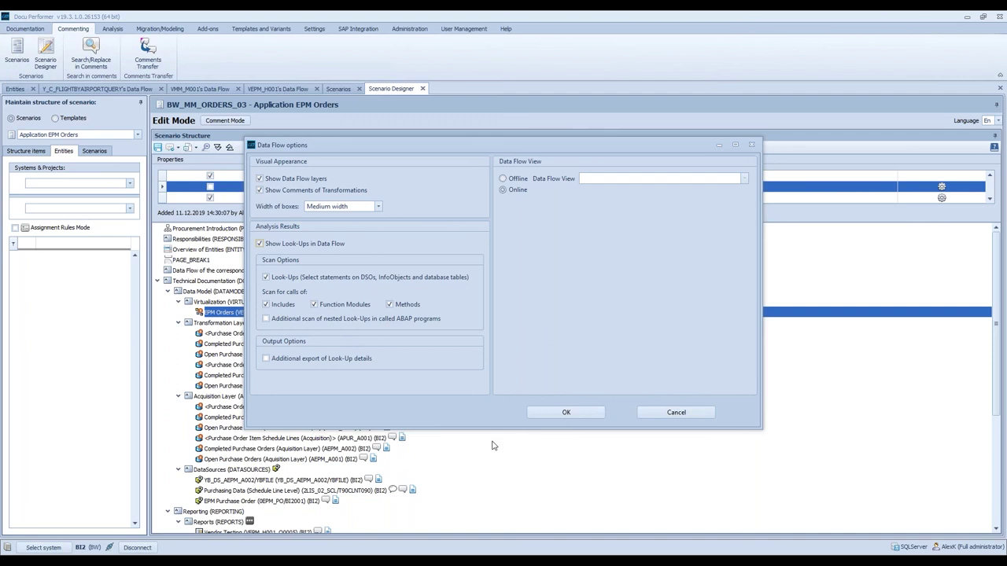
pyautogui.click(657, 413)
# - Reselect the EPM Orders entity and bring up the exported Word documentation of scenario BW_MM_ORDERS_03
pyautogui.click(239, 312)
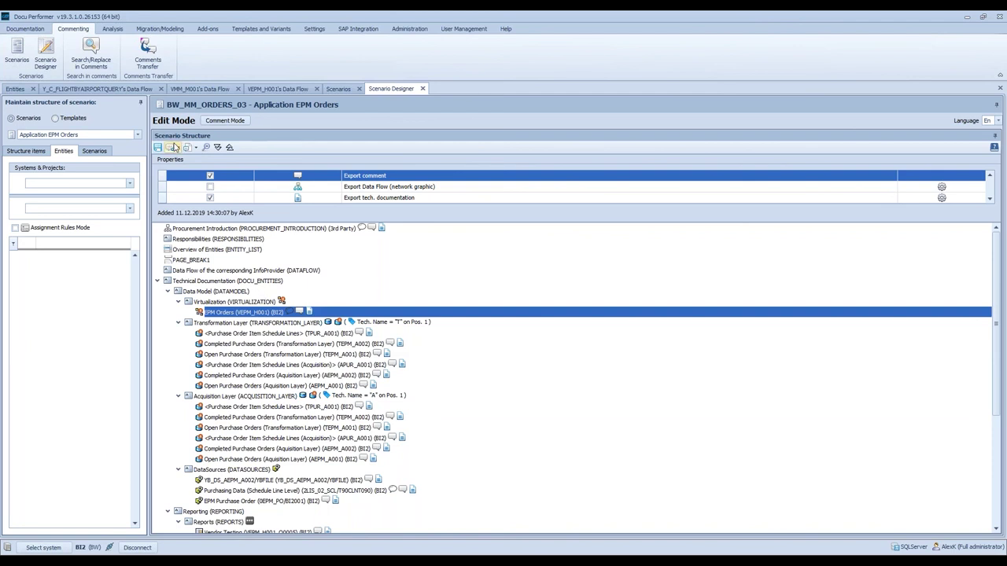
pyautogui.click(176, 148)
pyautogui.click(200, 150)
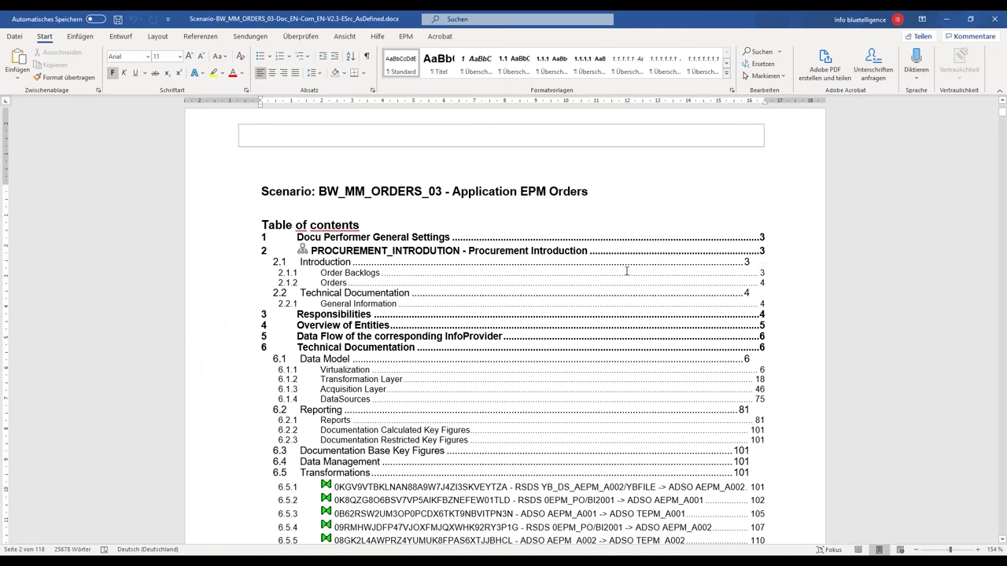
# - Examine the document's table of contents, general settings and procurement introduction up to the Overview of Entities table
pyautogui.scroll(-1, 465, 322)
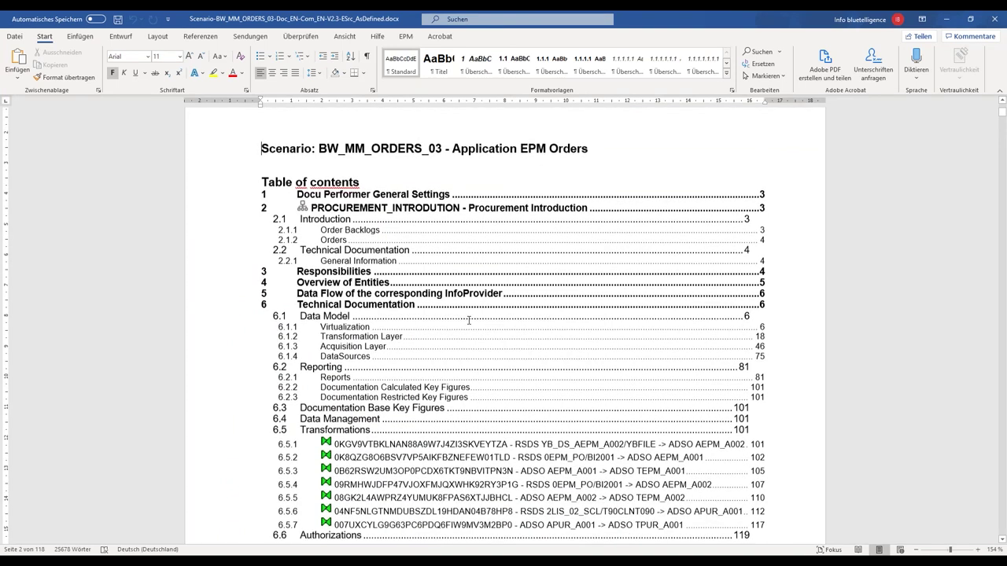
pyautogui.scroll(-2, 469, 320)
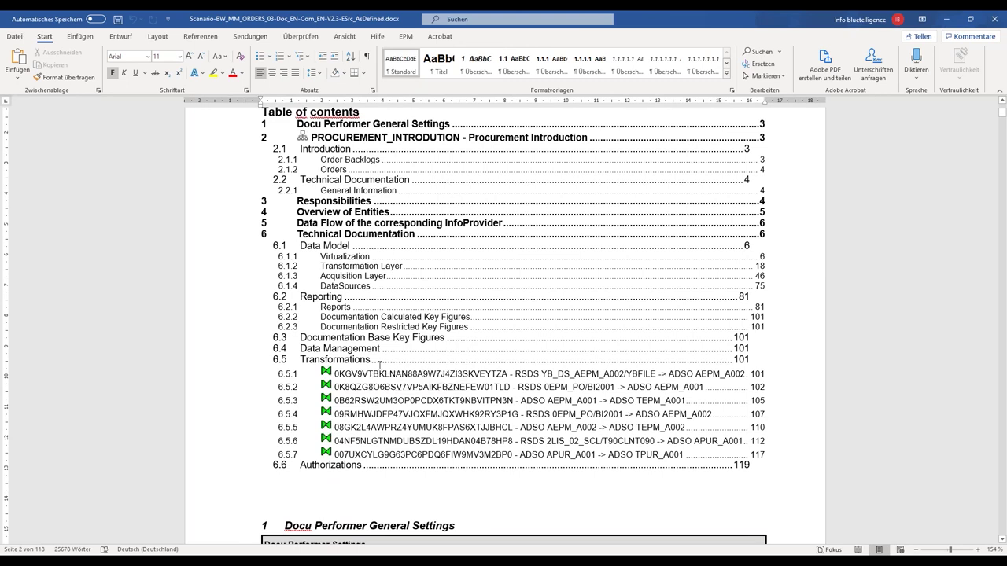
pyautogui.scroll(-8, 563, 384)
pyautogui.scroll(-2, 564, 383)
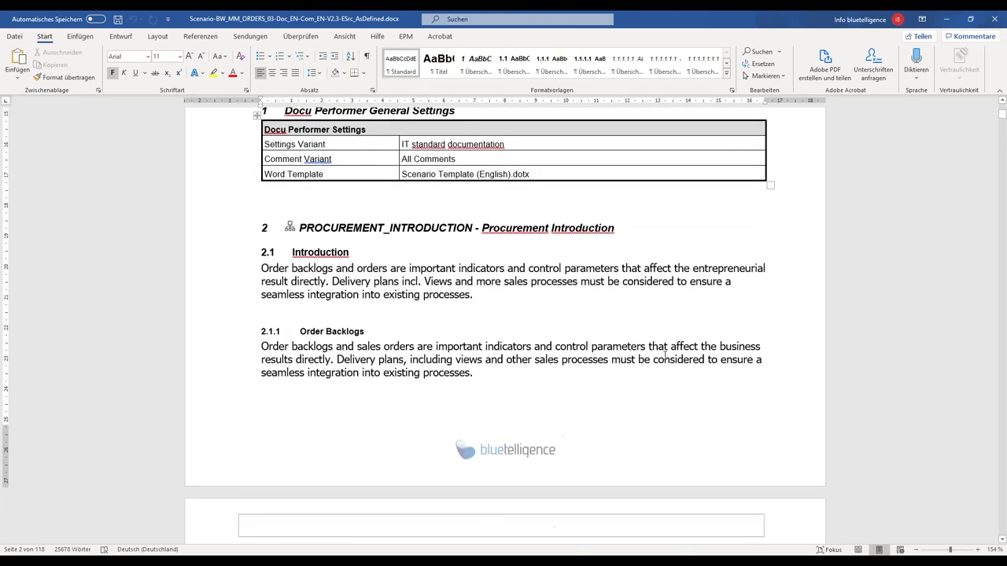
pyautogui.scroll(-1, 594, 292)
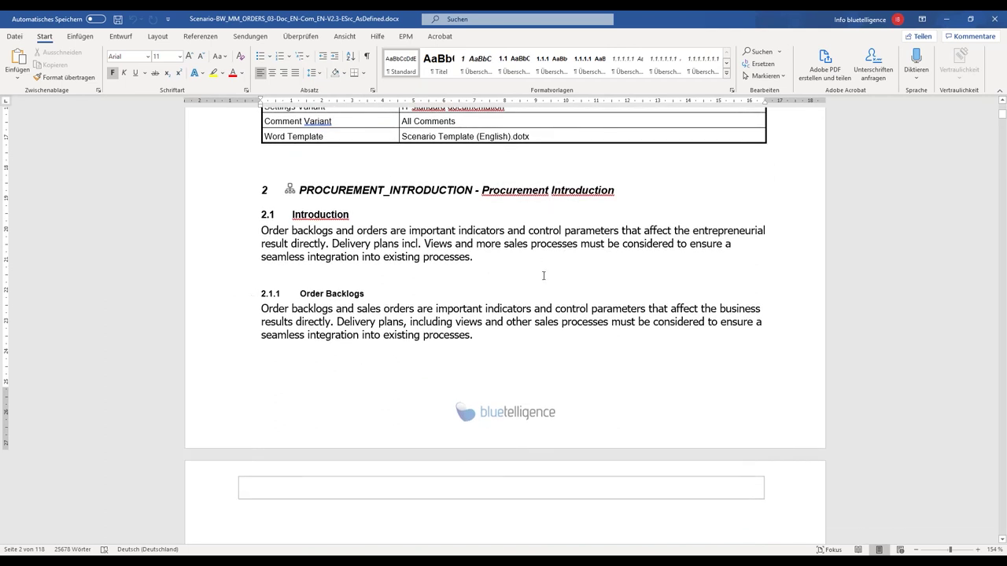
pyautogui.scroll(-5, 550, 283)
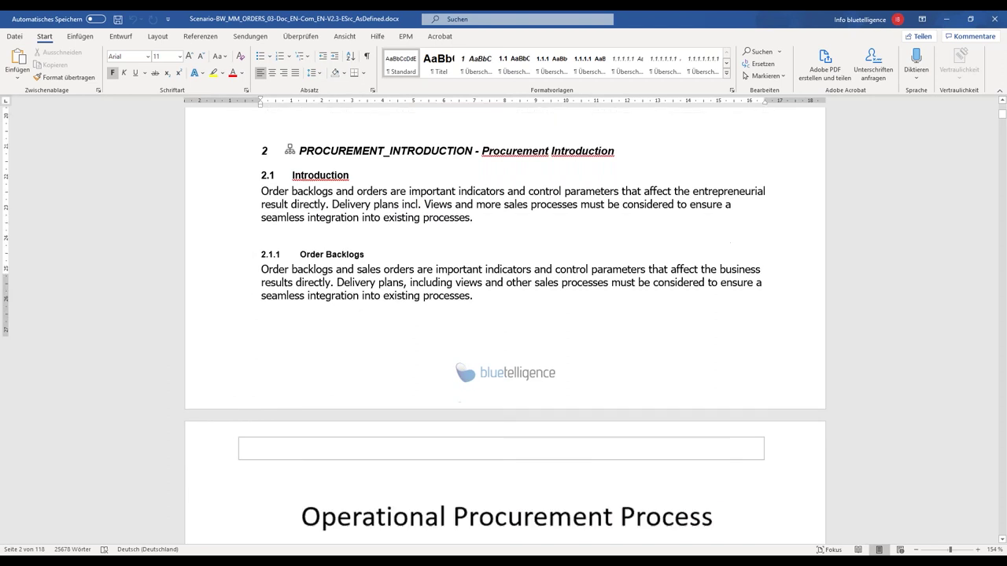
pyautogui.scroll(-1, 542, 290)
pyautogui.scroll(-10, 538, 292)
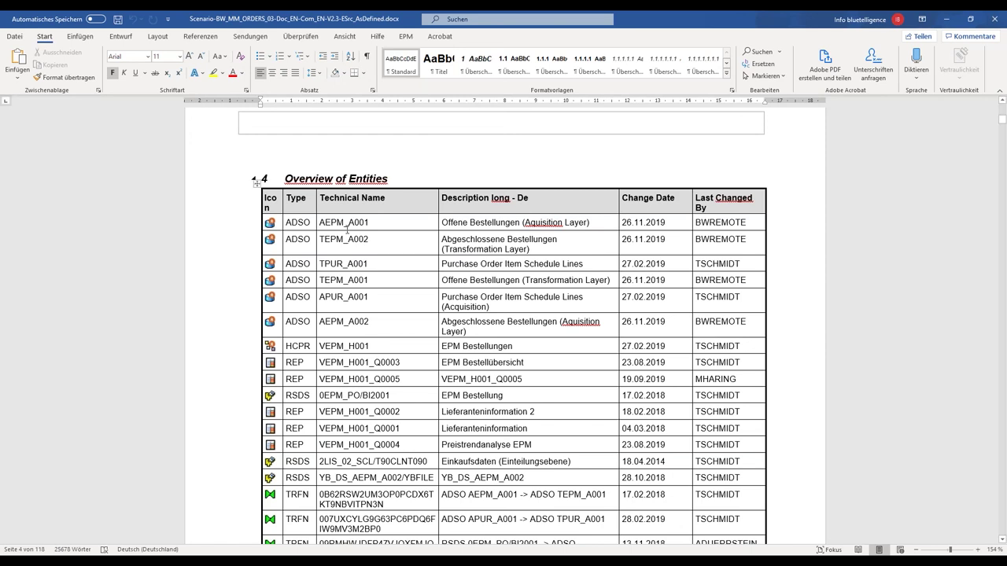
# - Examine the VEPM_H001 section of the document: description, data flow network view, DTPs/InfoPackages look-ups and technical documentation
pyautogui.scroll(-15, 347, 228)
pyautogui.scroll(-3, 616, 325)
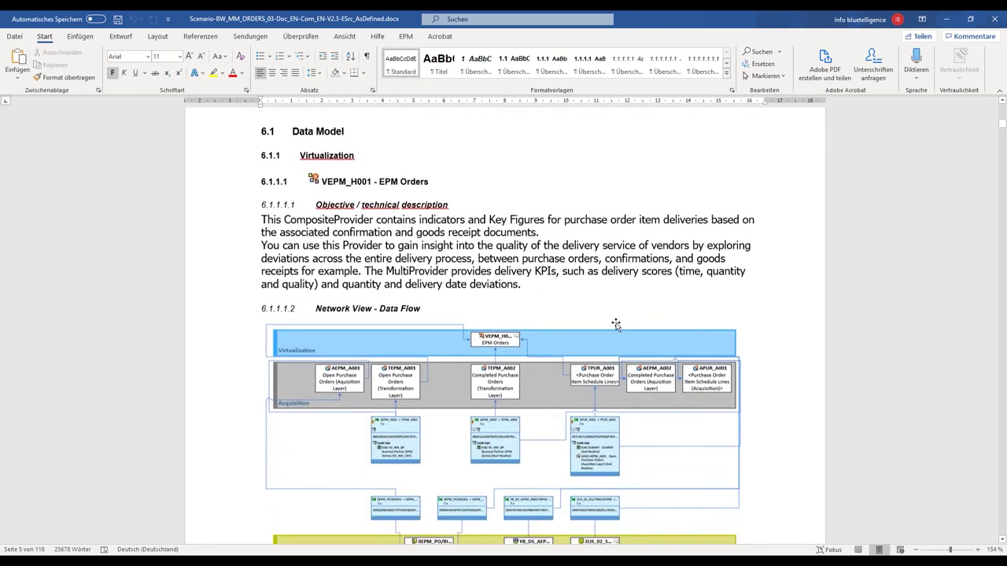
pyautogui.scroll(-2, 616, 325)
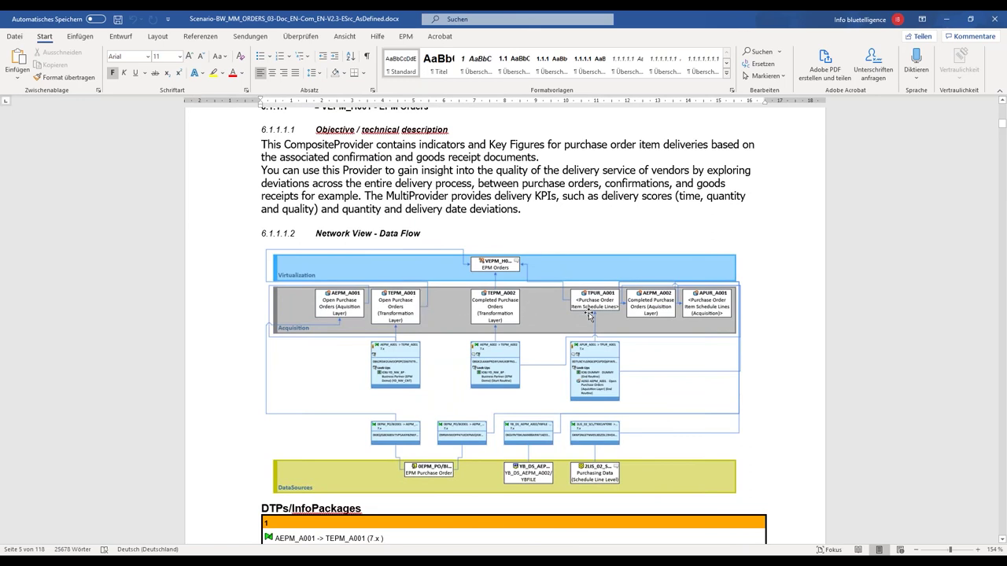
pyautogui.scroll(2, 221, 466)
pyautogui.scroll(-1, 221, 467)
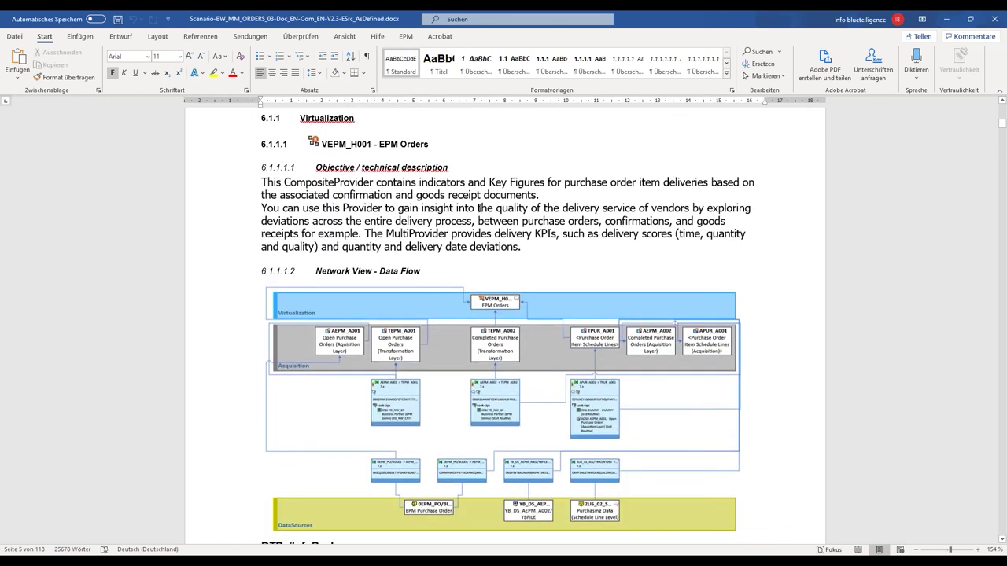
pyautogui.scroll(-10, 712, 323)
pyautogui.scroll(-5, 712, 322)
pyautogui.scroll(5, 711, 323)
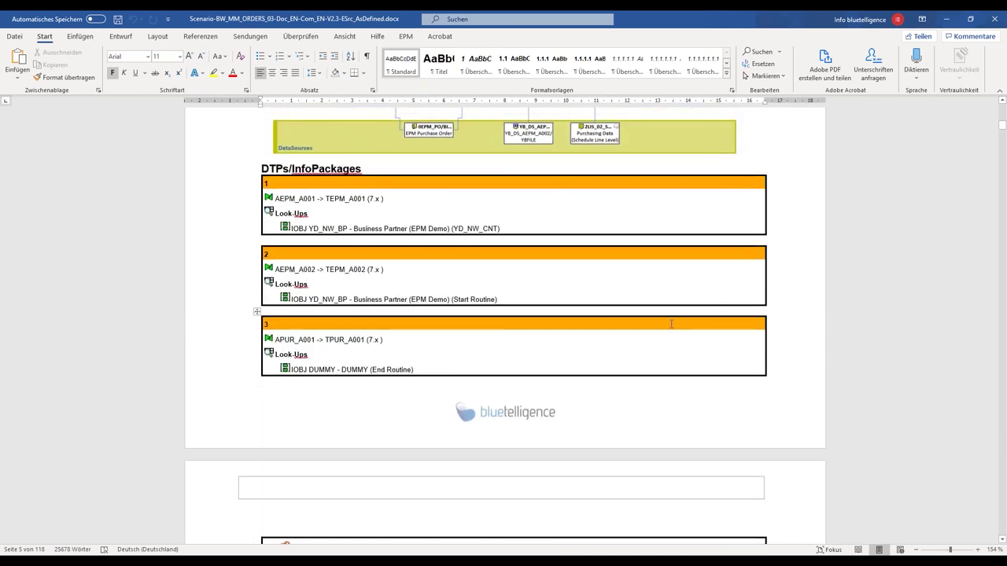
pyautogui.scroll(-9, 659, 333)
pyautogui.scroll(-4, 677, 326)
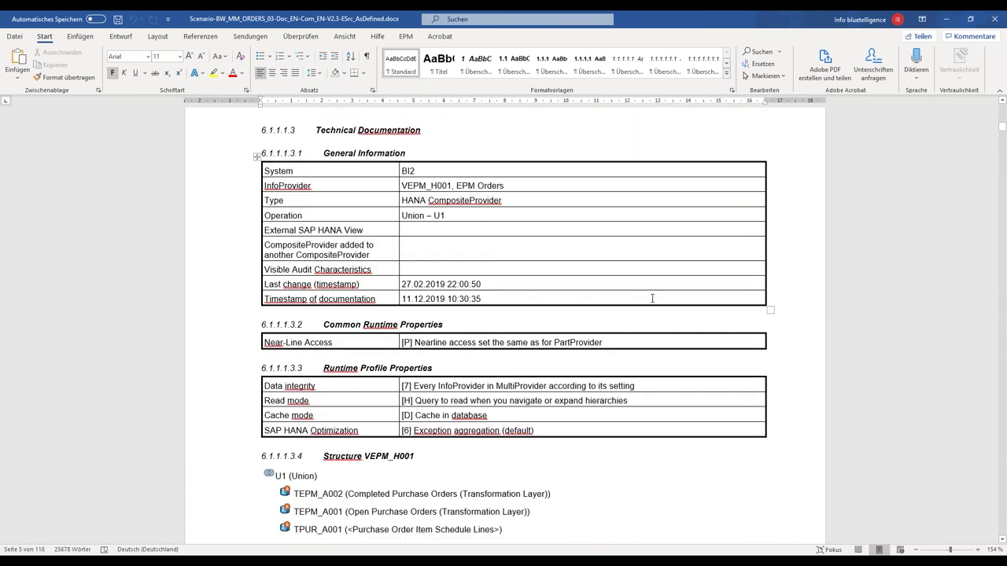